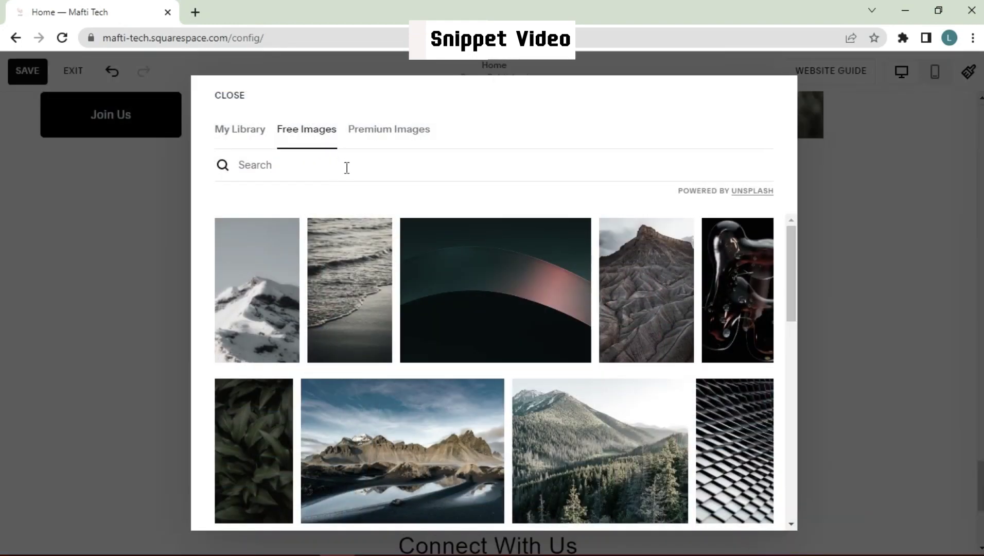
# Search the free images for 'tech' and add the retro computer image to the gallery
pyautogui.click(347, 168)
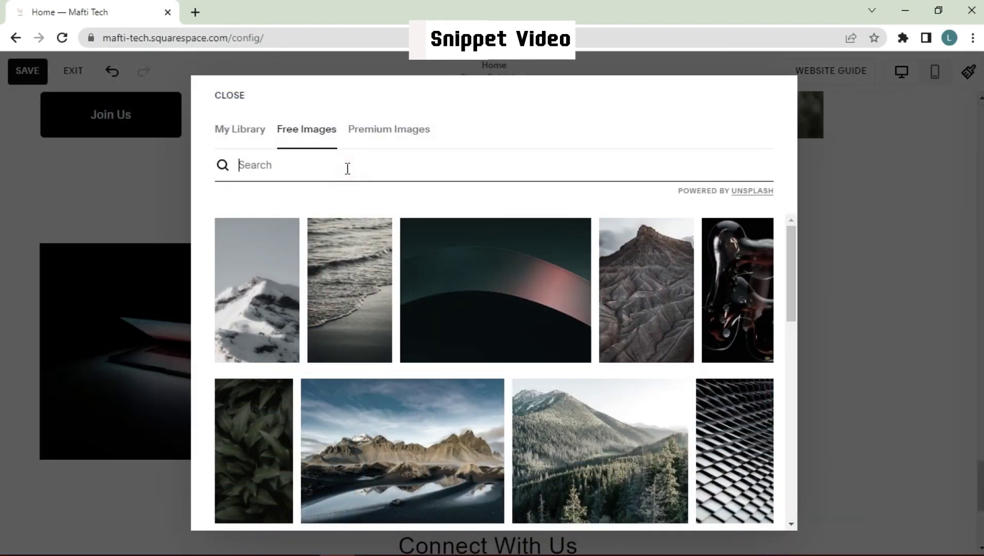
pyautogui.press('Return')
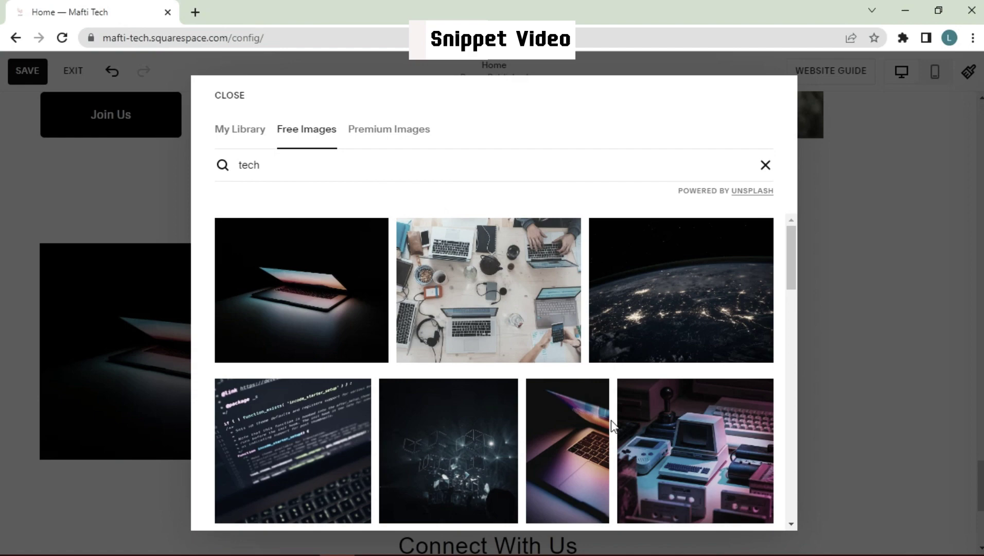
pyautogui.click(696, 460)
pyautogui.click(625, 389)
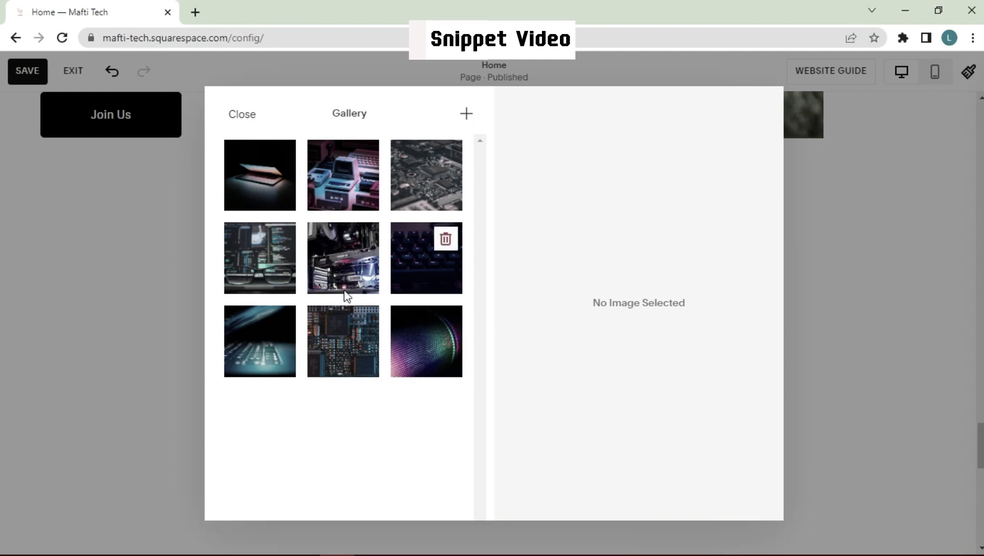
# Save the page and step through the live gallery's monitors, PC build and keyboard images
pyautogui.click(243, 117)
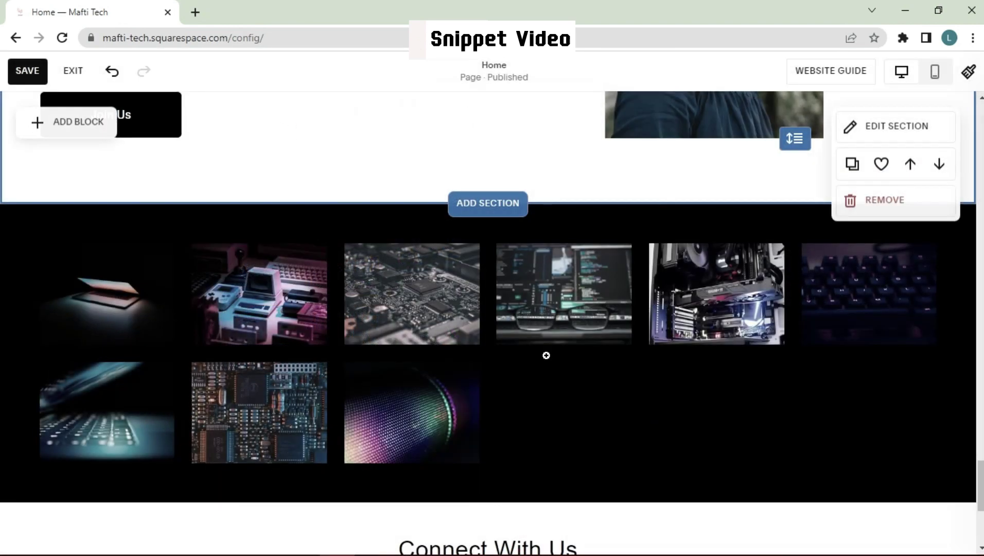
pyautogui.click(24, 72)
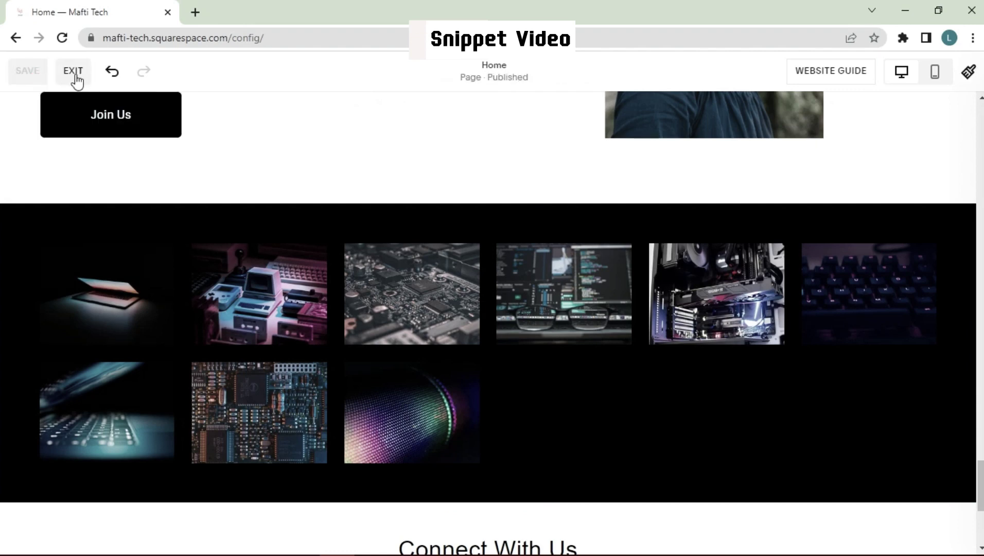
pyautogui.click(77, 75)
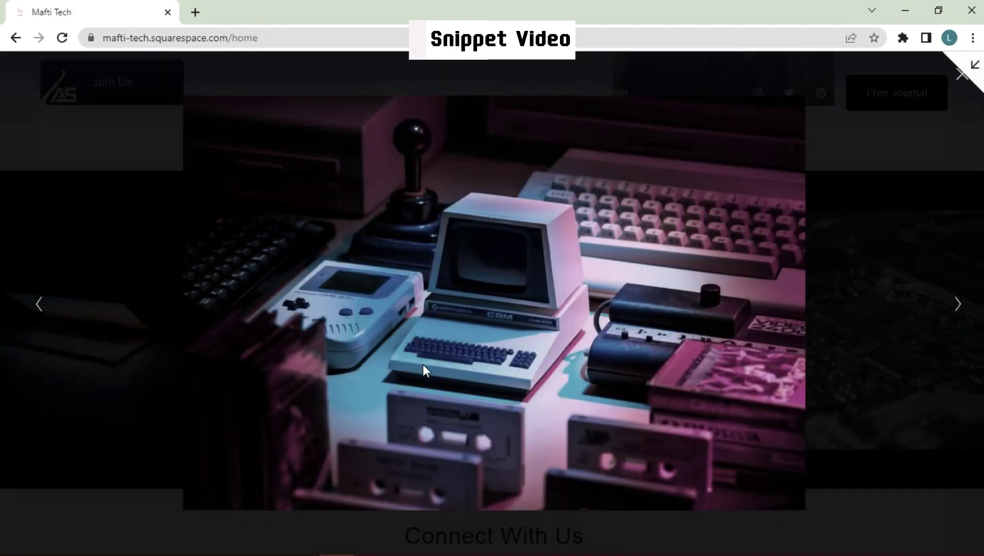
pyautogui.click(957, 303)
pyautogui.click(958, 304)
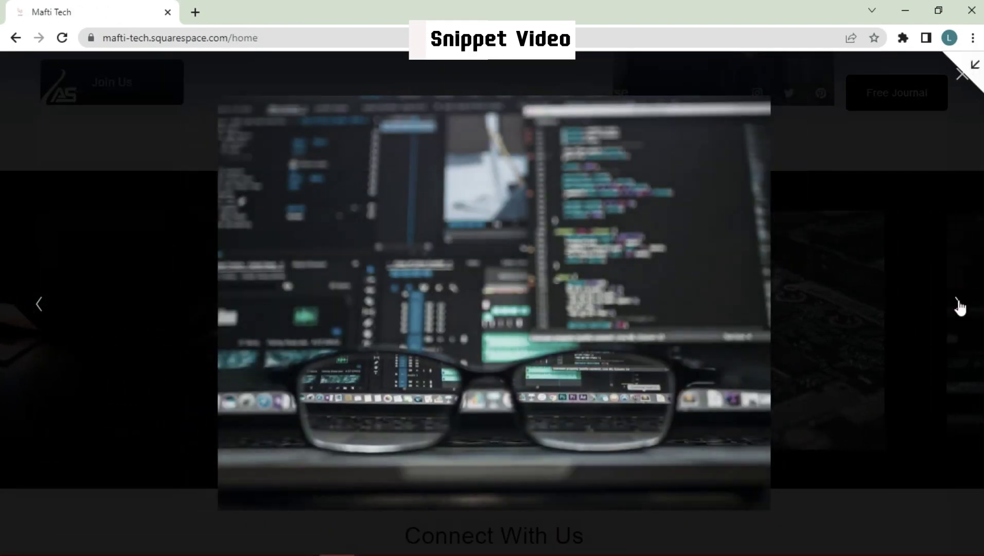
pyautogui.click(958, 303)
pyautogui.click(958, 303)
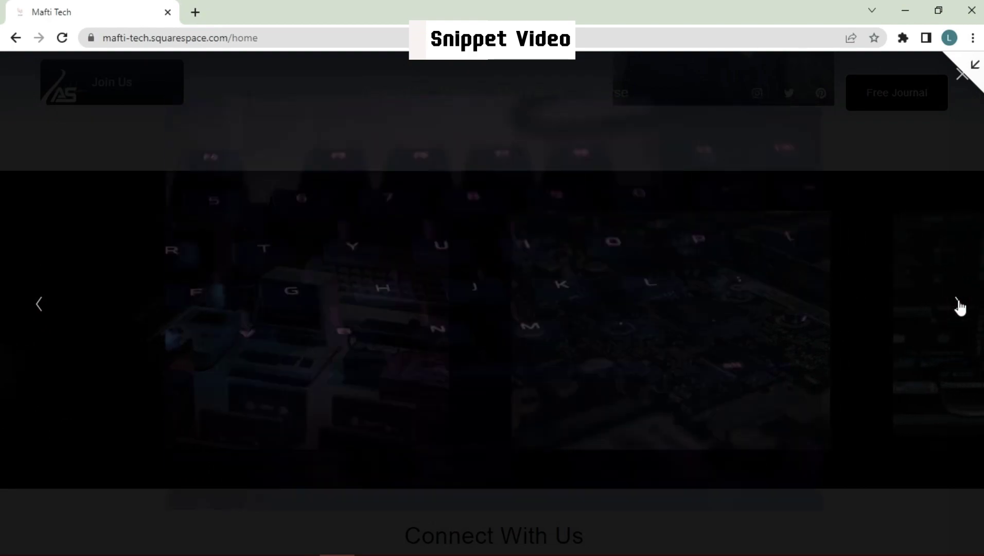
# In Custom CSS, reduce the gallery item right margin to 5% and edit the animation duration
pyautogui.press('BackSpace')
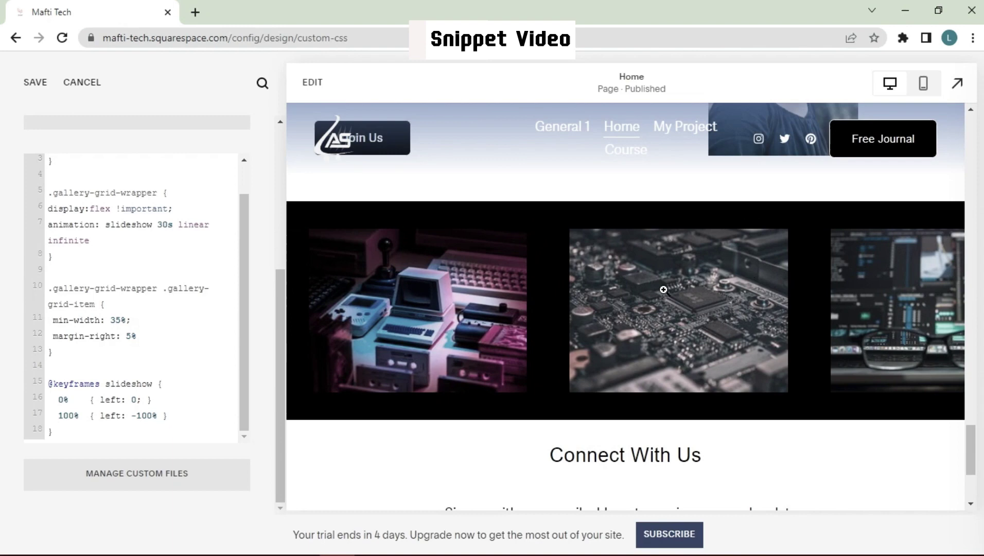
pyautogui.scroll(1, 140, 288)
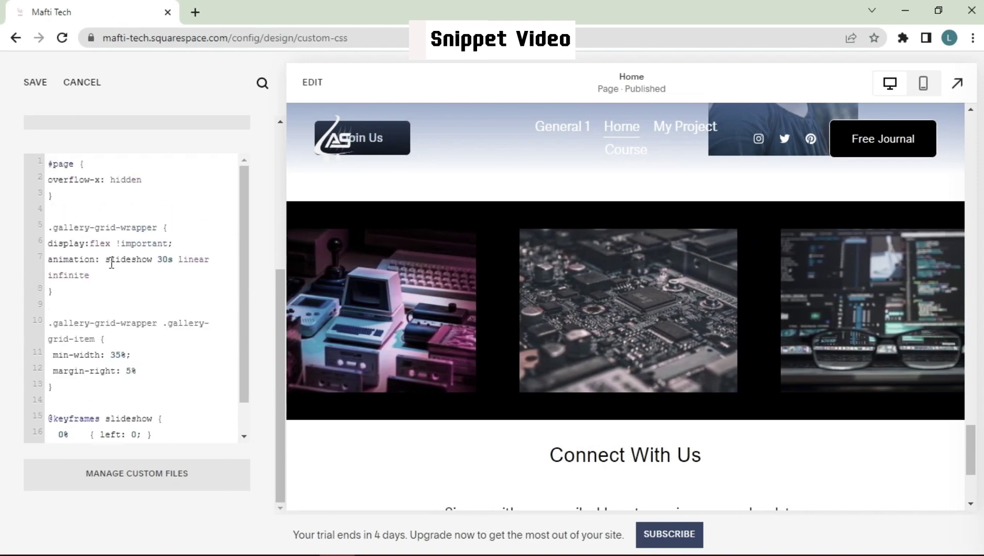
pyautogui.scroll(3, 113, 260)
pyautogui.click(164, 371)
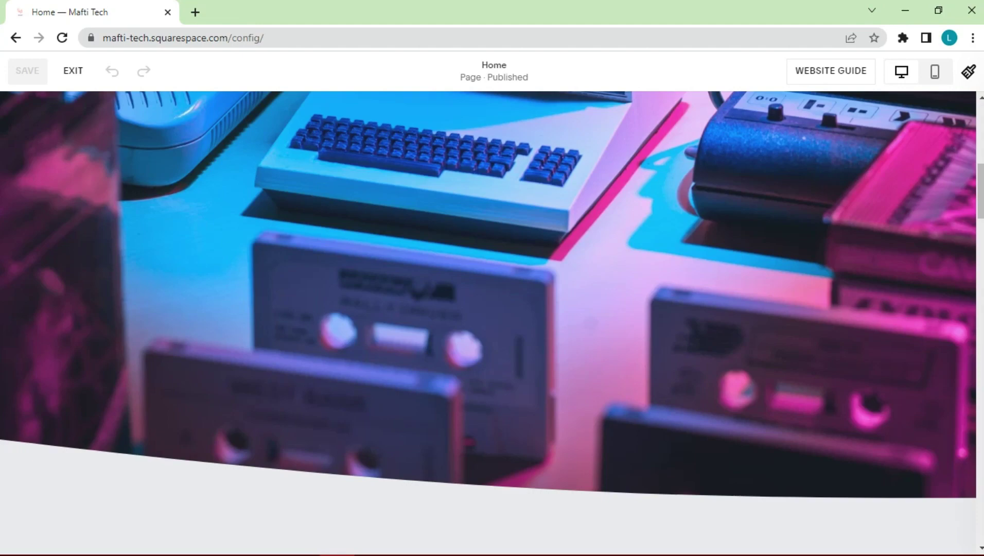
pyautogui.scroll(-5, 488, 323)
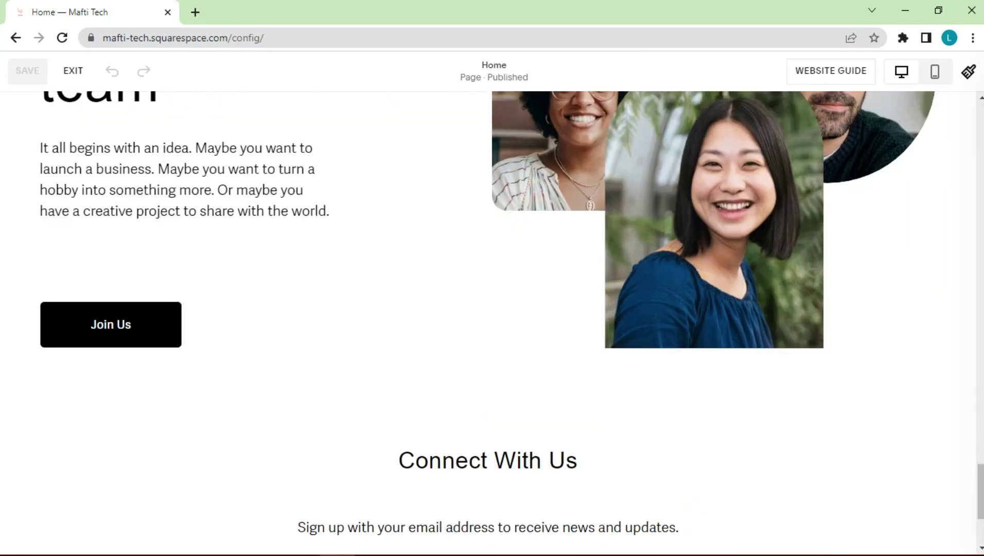
# Insert the six-image grid template from the Images category below the Join the team section
pyautogui.moveTo(479, 397)
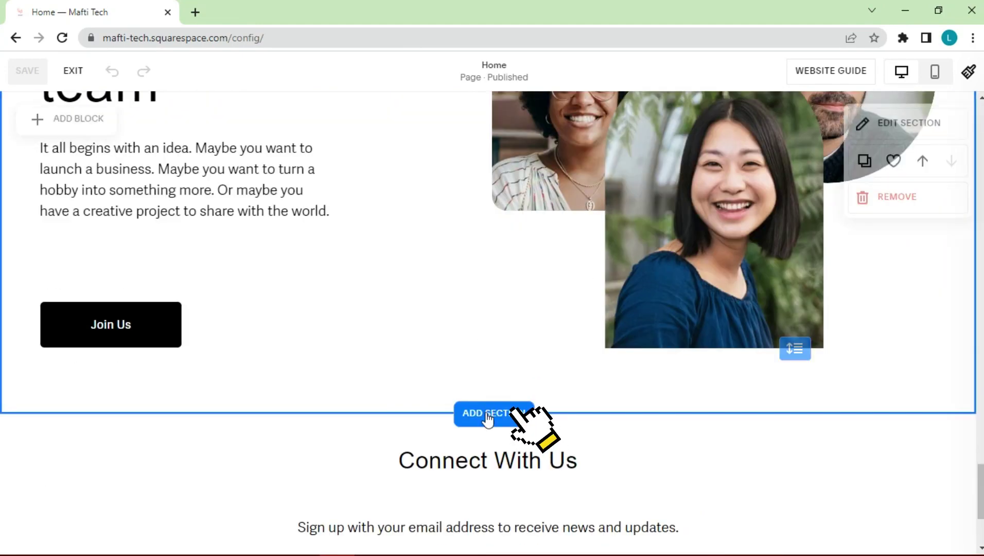
pyautogui.click(489, 415)
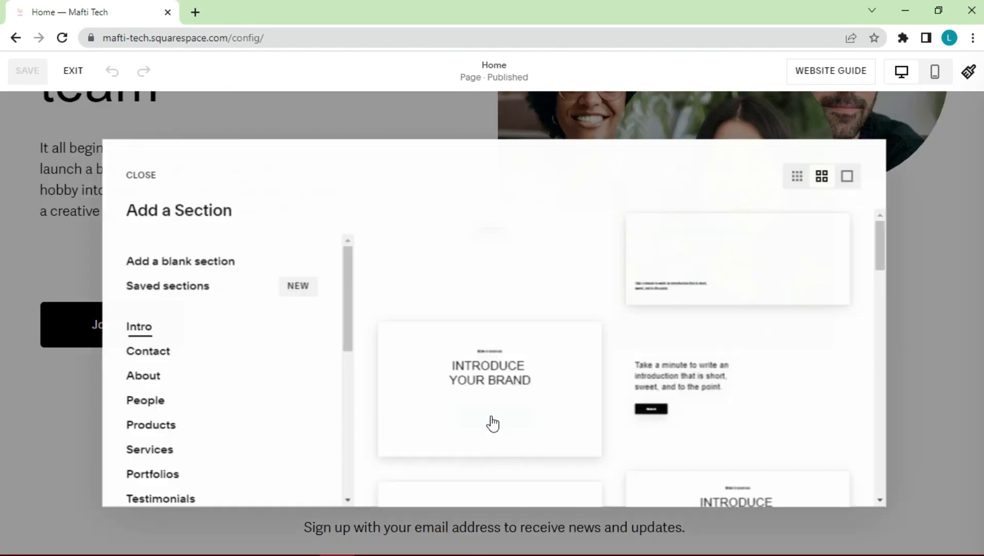
pyautogui.scroll(-6, 259, 373)
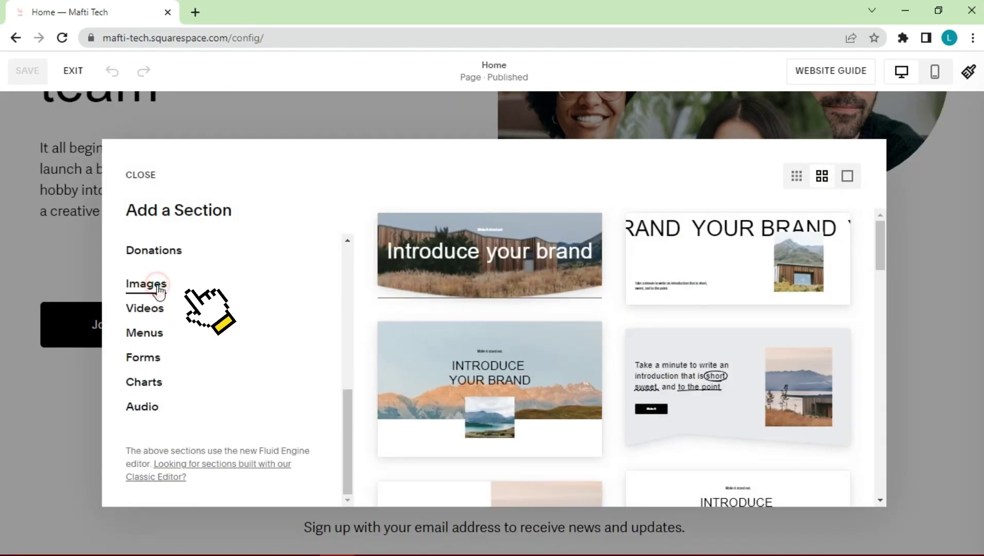
pyautogui.click(159, 289)
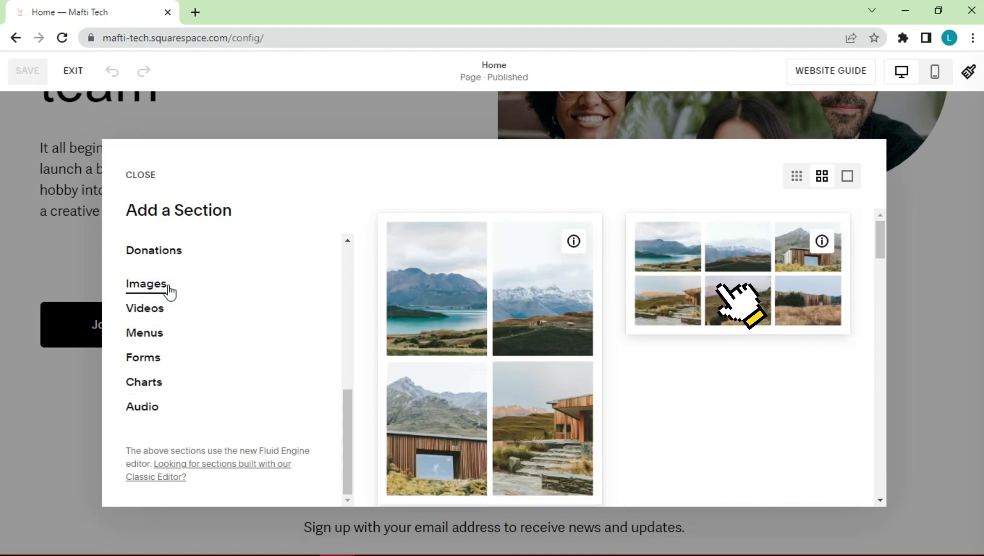
pyautogui.click(739, 278)
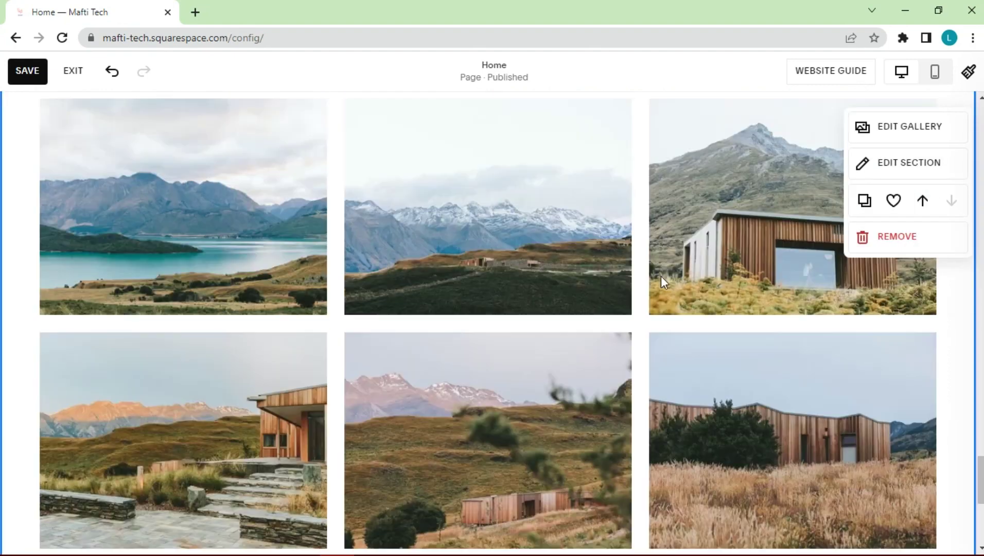
# Delete all six placeholder landscape photos from the gallery manager, confirming each removal
pyautogui.scroll(3, 439, 289)
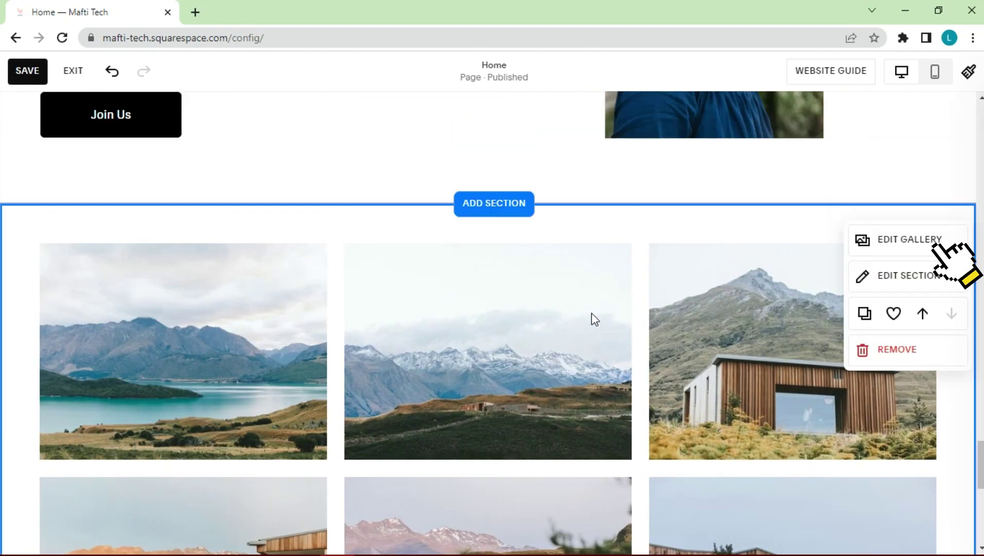
pyautogui.click(896, 241)
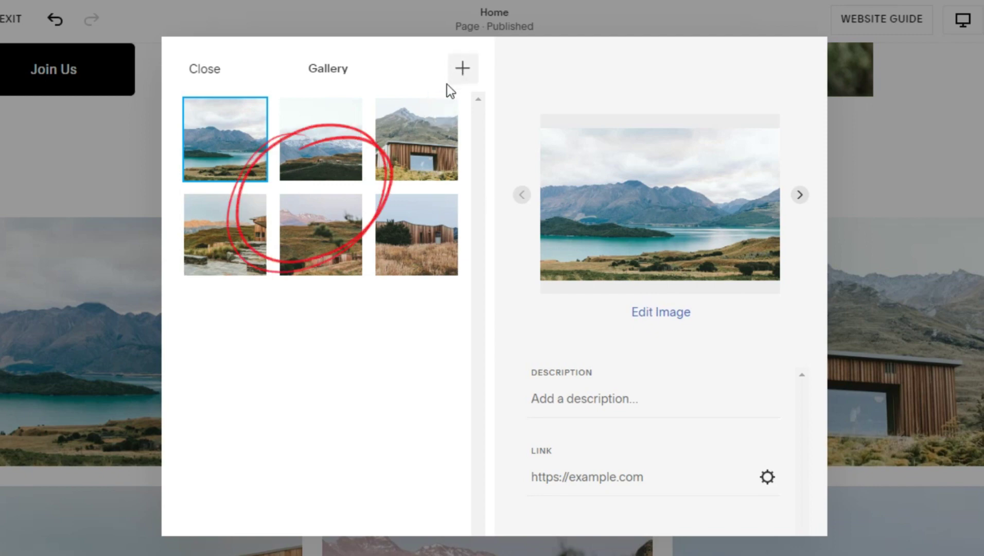
pyautogui.click(247, 117)
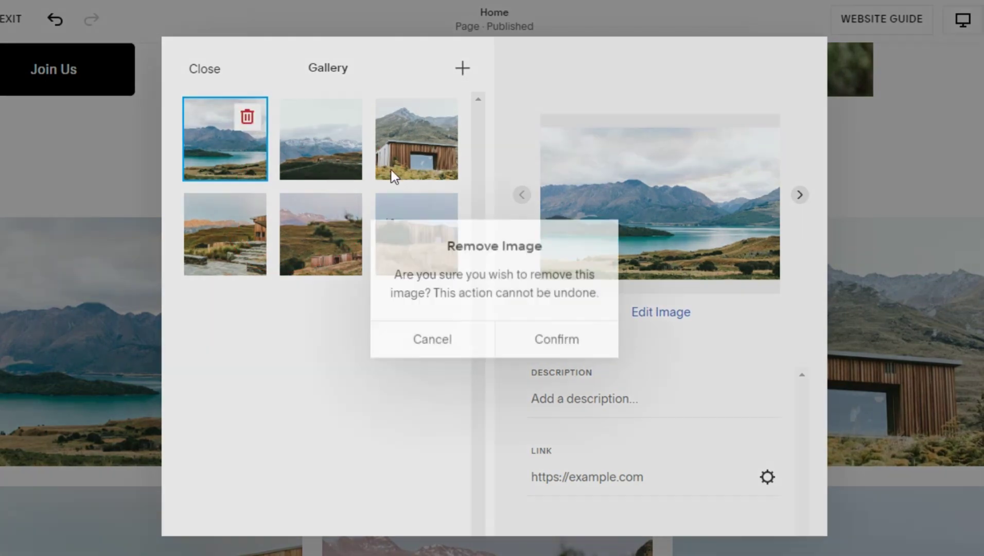
pyautogui.press('Return')
pyautogui.click(247, 117)
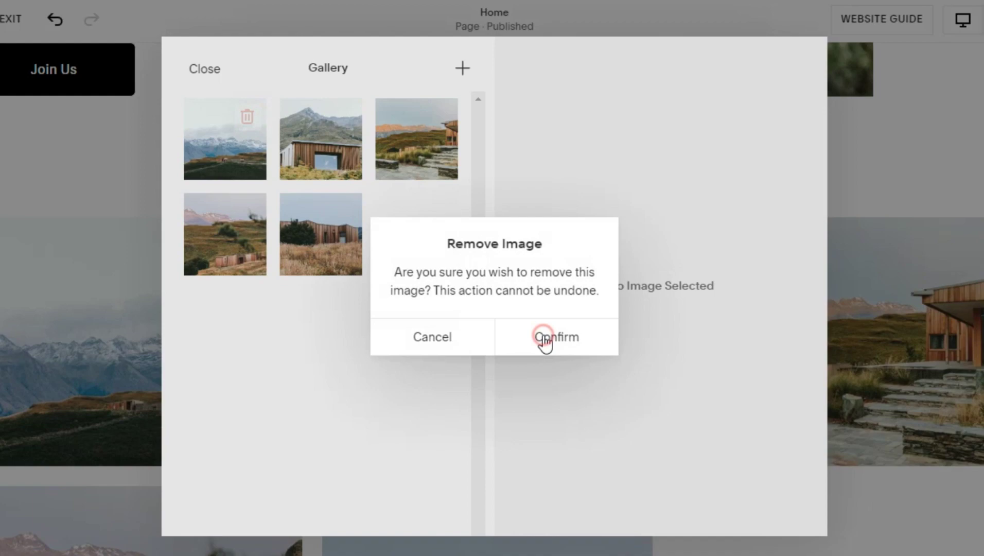
pyautogui.click(545, 340)
pyautogui.click(247, 117)
pyautogui.press('Return')
pyautogui.click(247, 117)
pyautogui.click(536, 336)
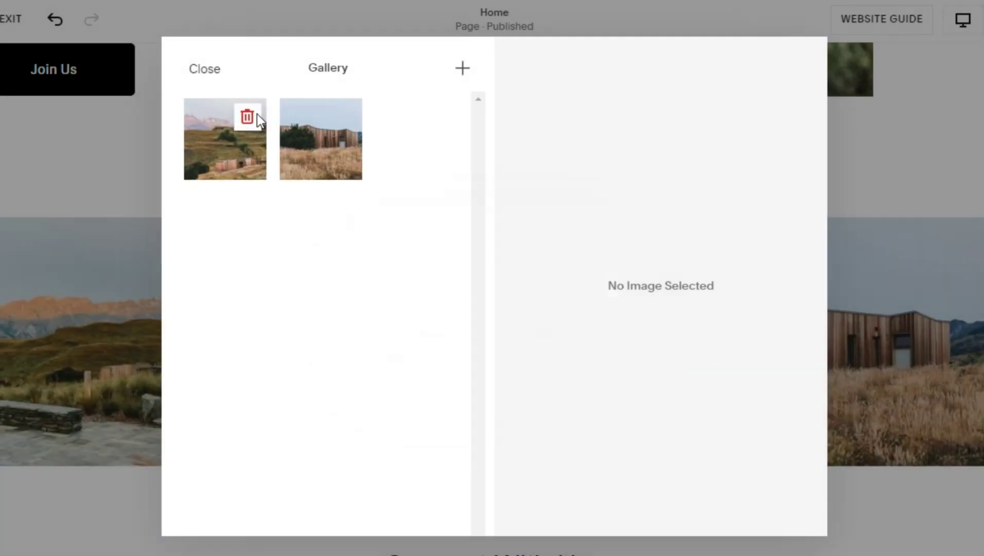
pyautogui.click(247, 117)
pyautogui.press('Return')
pyautogui.click(247, 117)
pyautogui.press('Return')
pyautogui.click(462, 68)
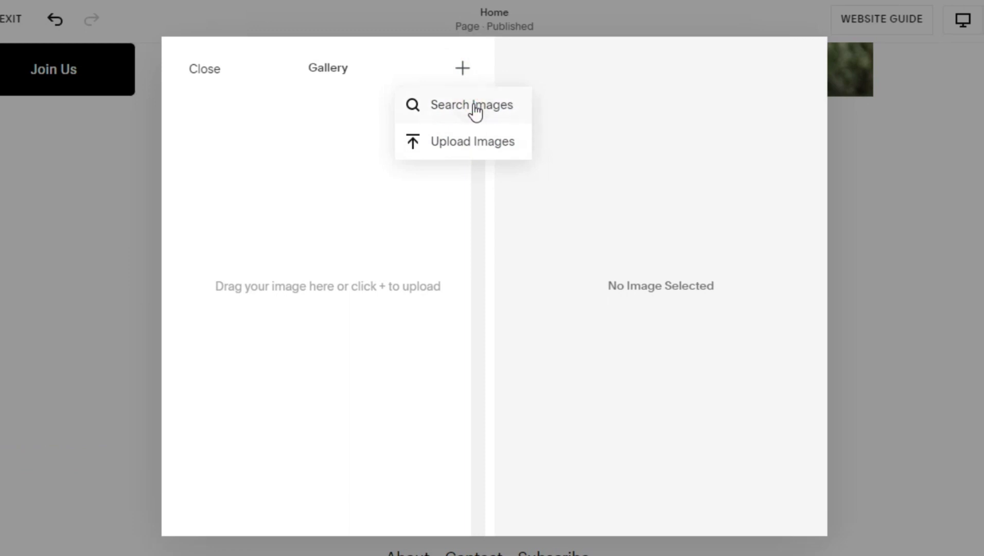
# Search the free stock images for 'tech' and add the glowing laptop image
pyautogui.click(474, 106)
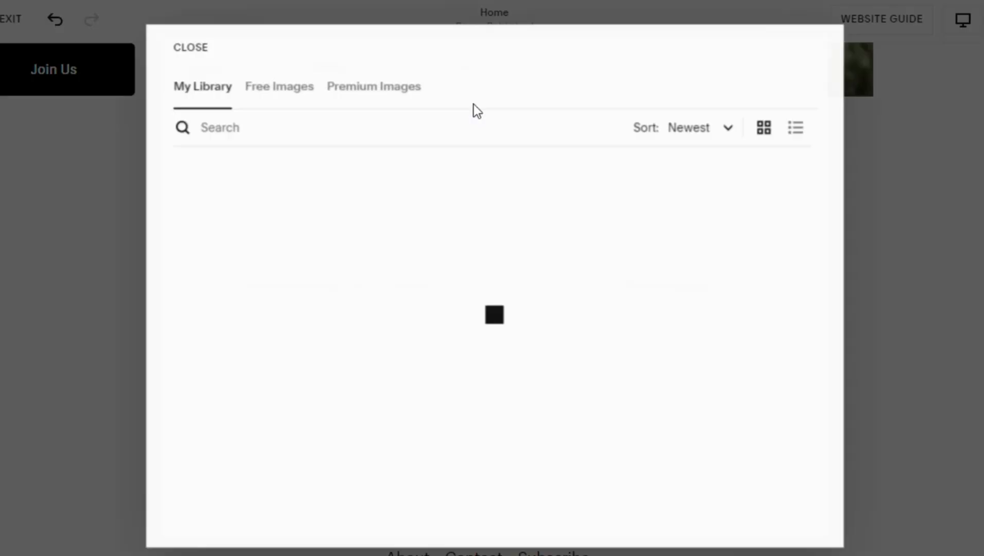
pyautogui.click(268, 91)
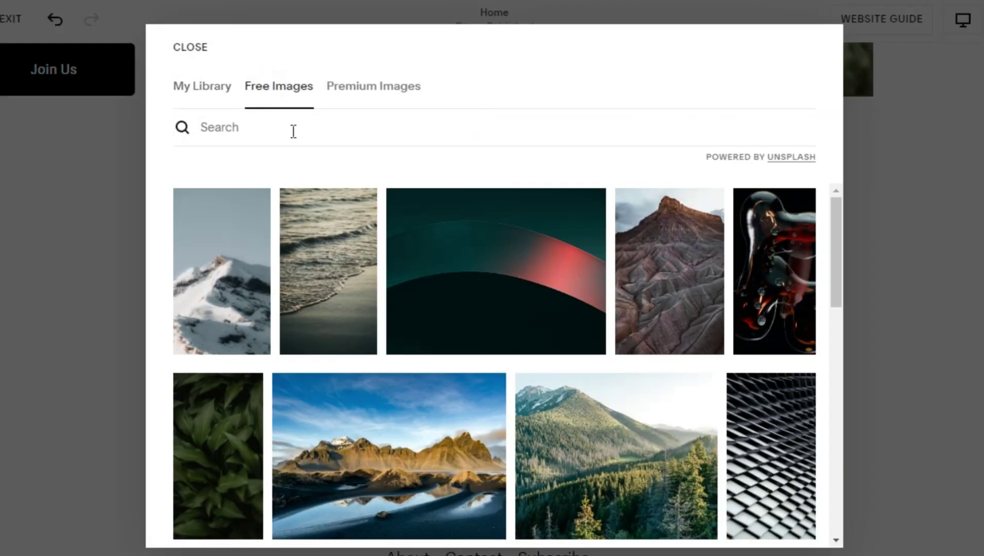
pyautogui.click(293, 131)
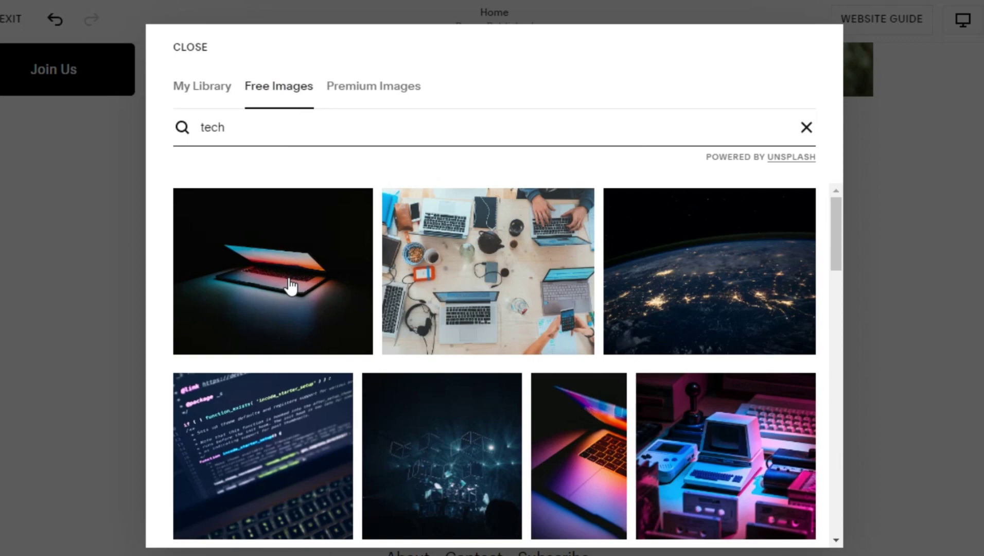
pyautogui.click(289, 284)
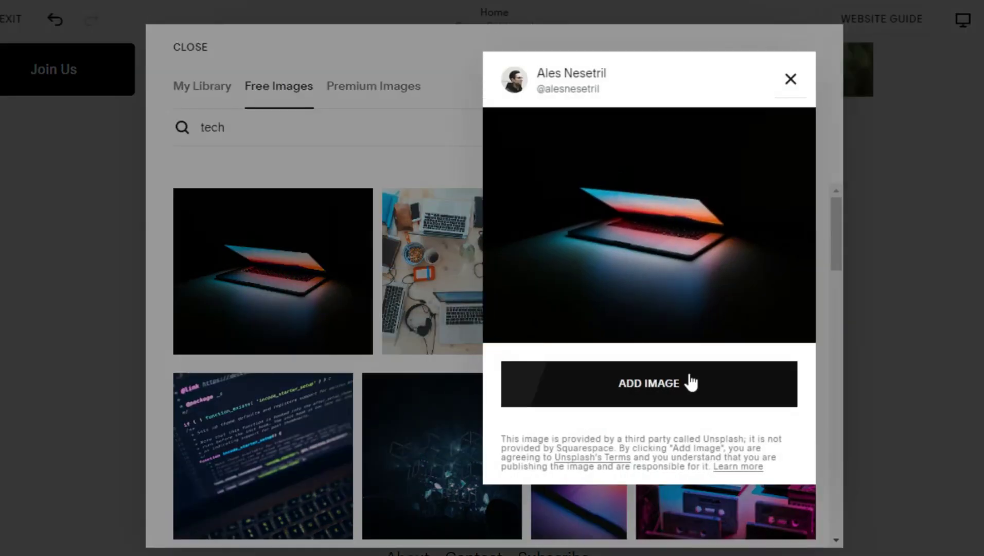
pyautogui.press('Escape')
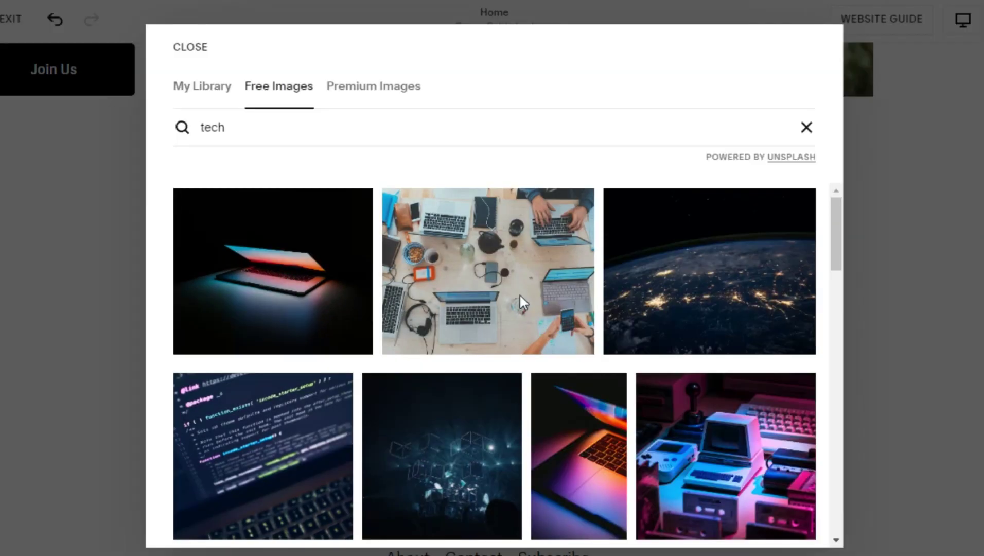
pyautogui.press('Escape')
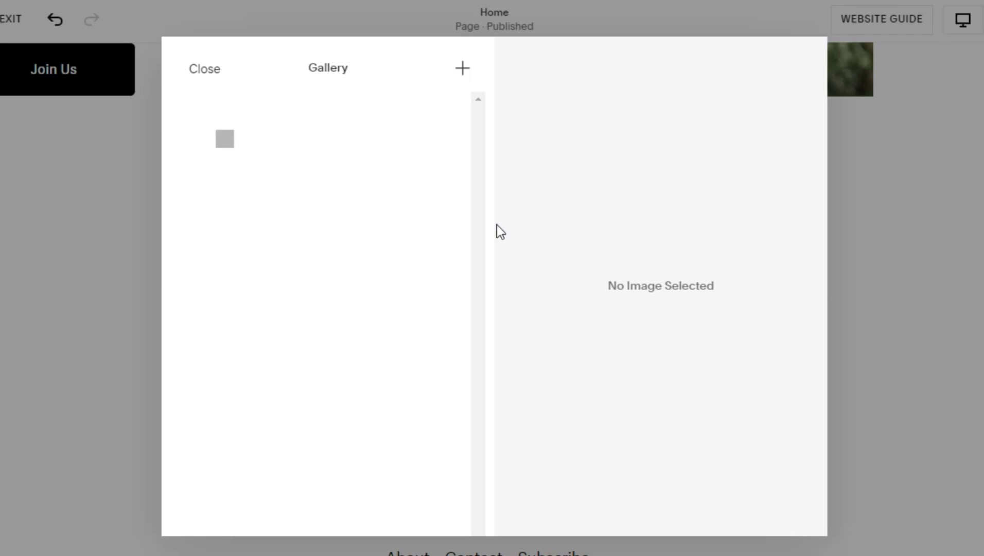
# Browse the free stock images again and add another chosen tech image
pyautogui.click(458, 78)
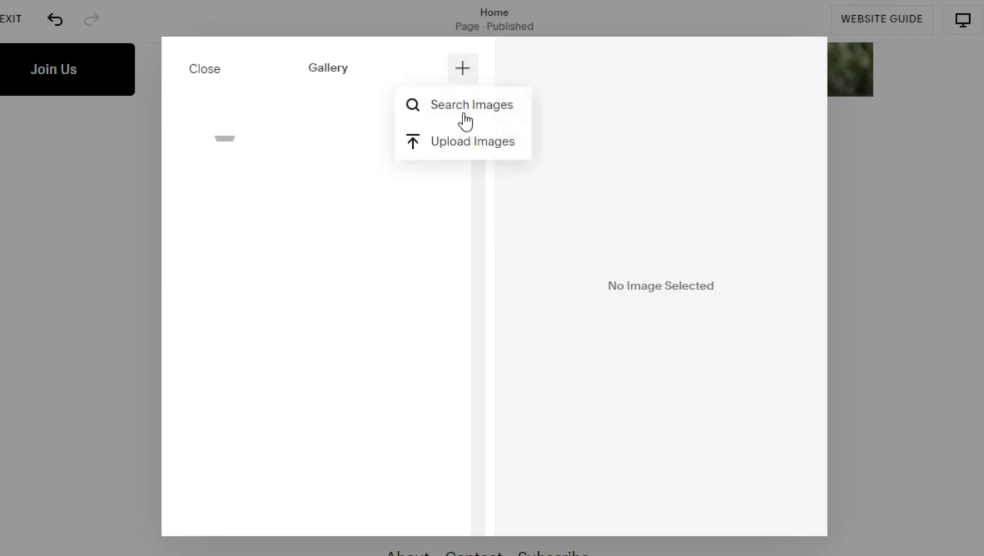
pyautogui.click(466, 105)
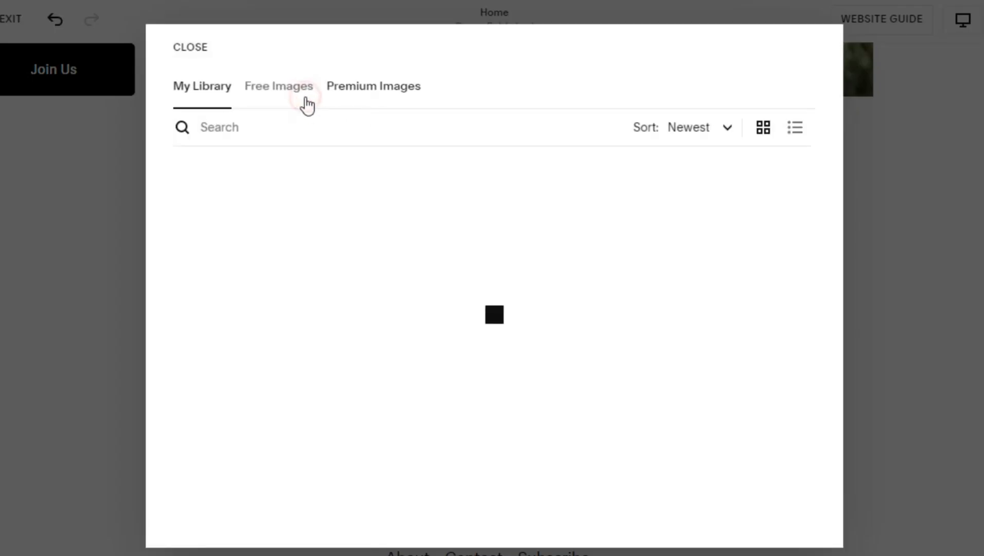
pyautogui.click(307, 106)
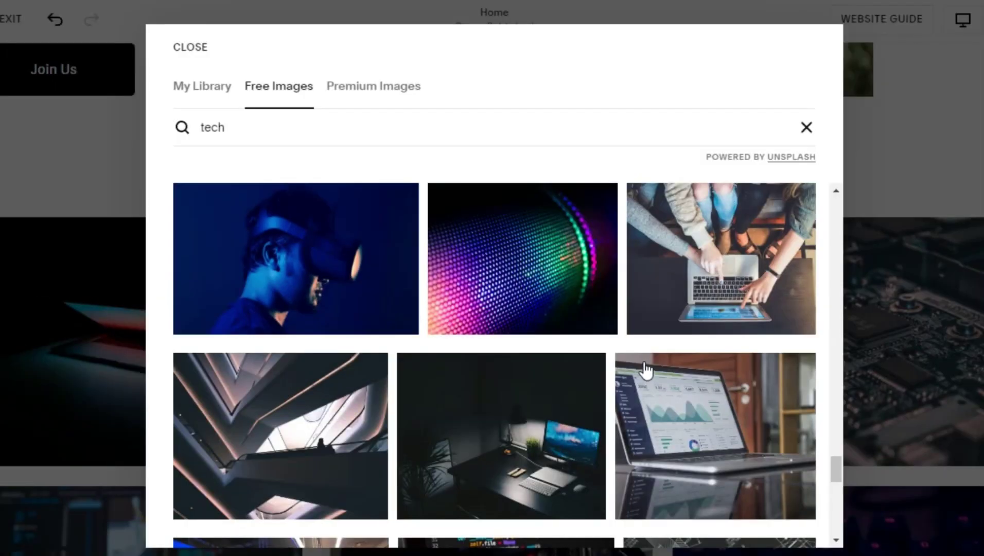
pyautogui.click(644, 369)
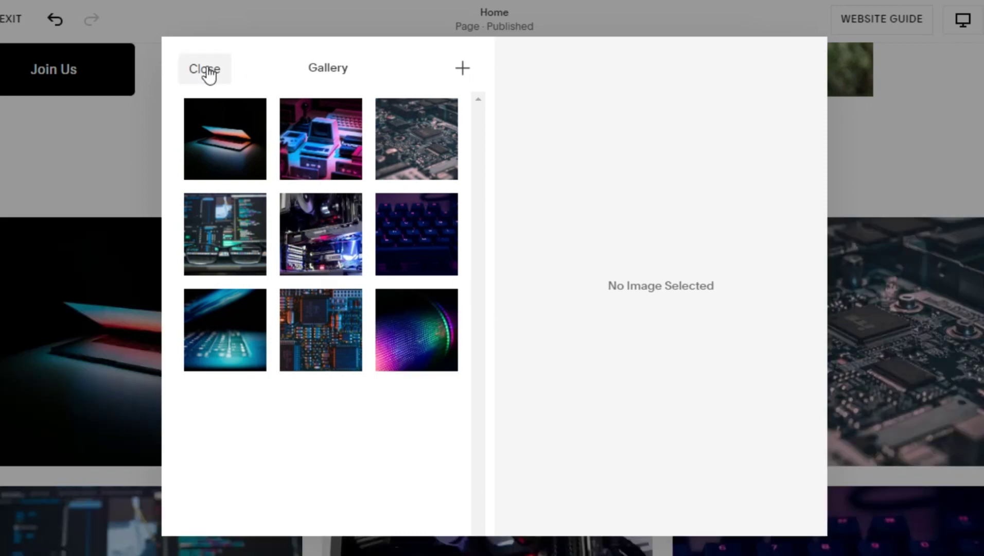
# Open the gallery section's settings and raise the grid to six columns
pyautogui.click(206, 70)
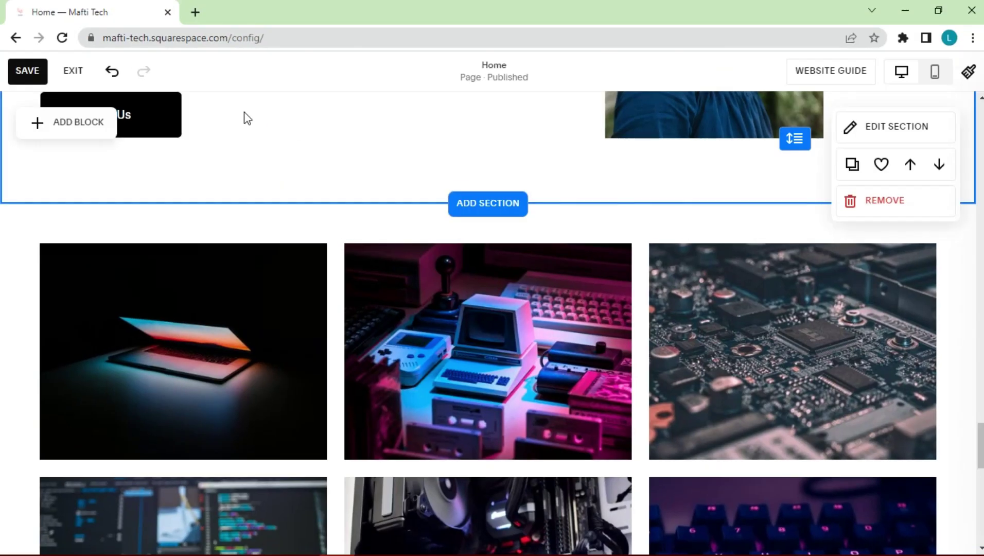
pyautogui.scroll(-10, 375, 266)
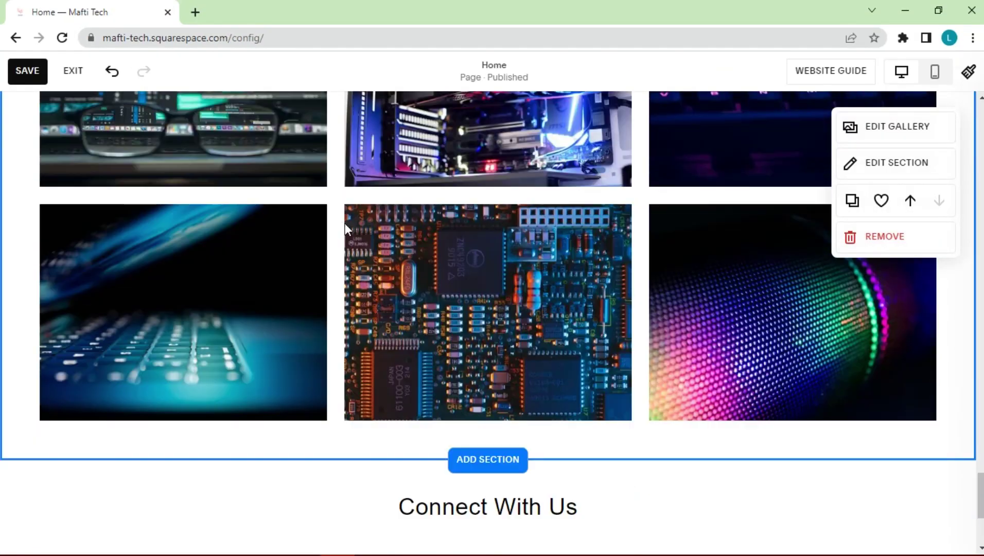
pyautogui.scroll(9, 347, 263)
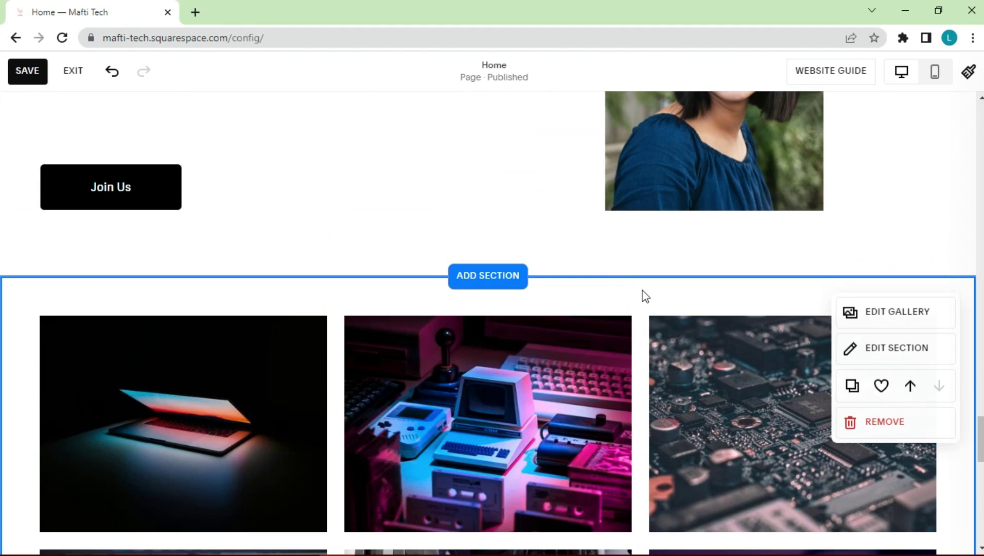
pyautogui.click(642, 292)
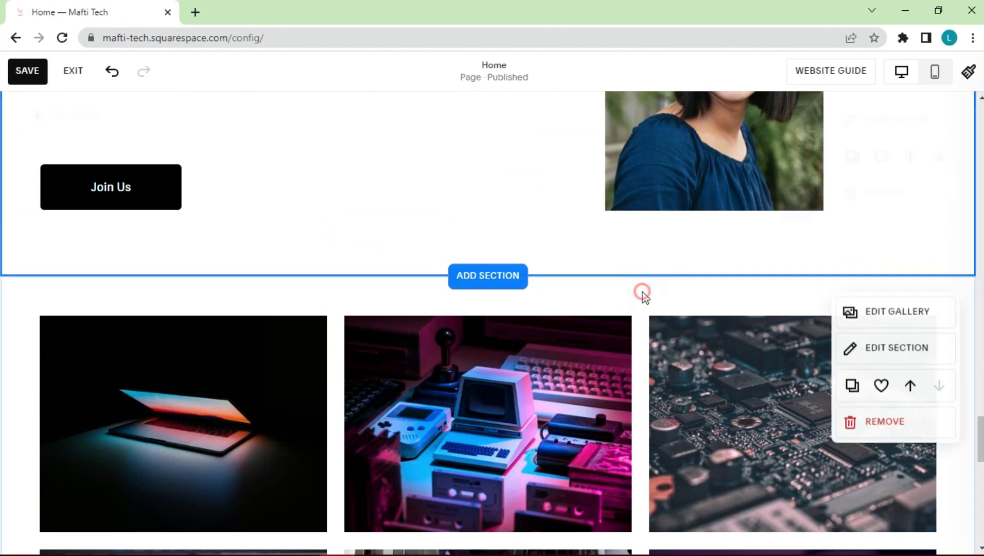
pyautogui.click(877, 346)
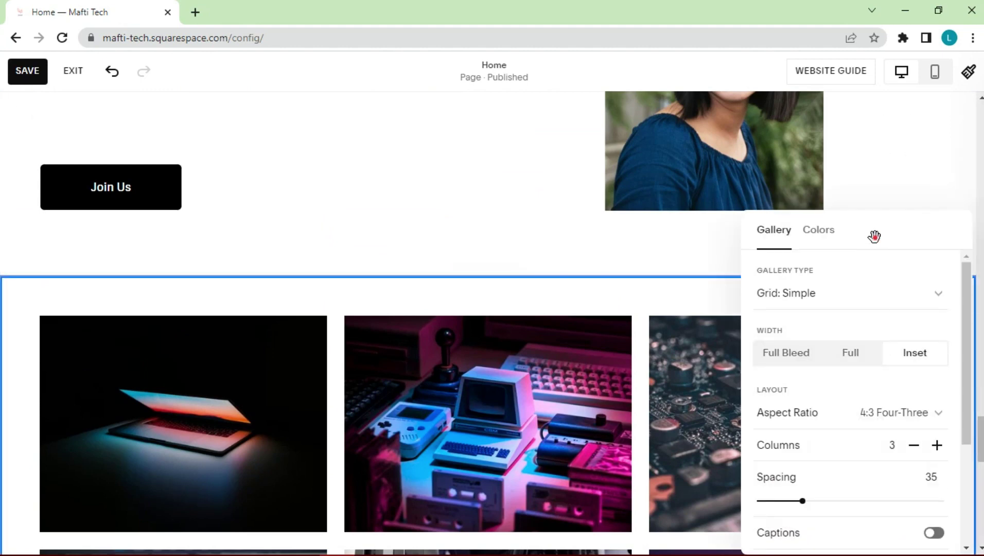
pyautogui.moveTo(875, 236); pyautogui.dragTo(520, 163)
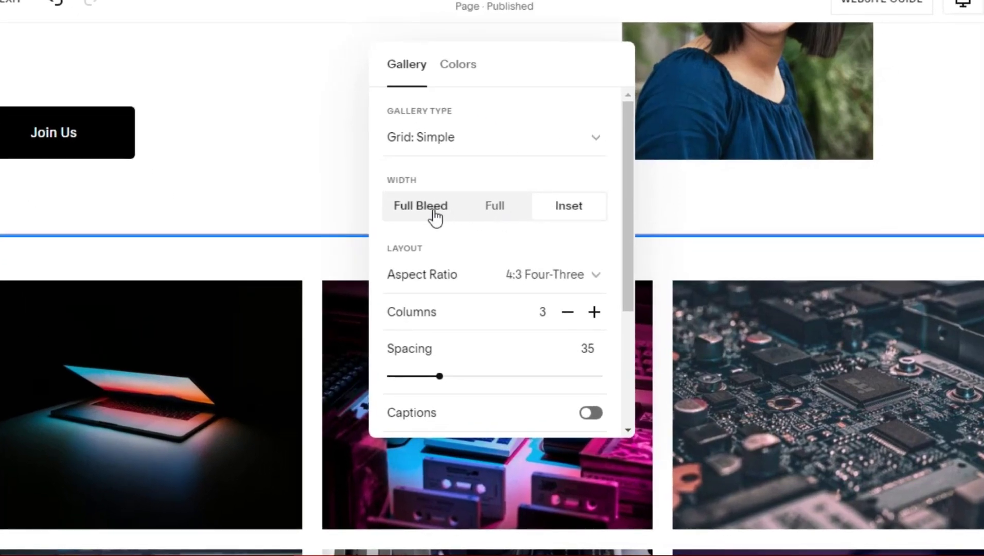
pyautogui.scroll(-2, 443, 219)
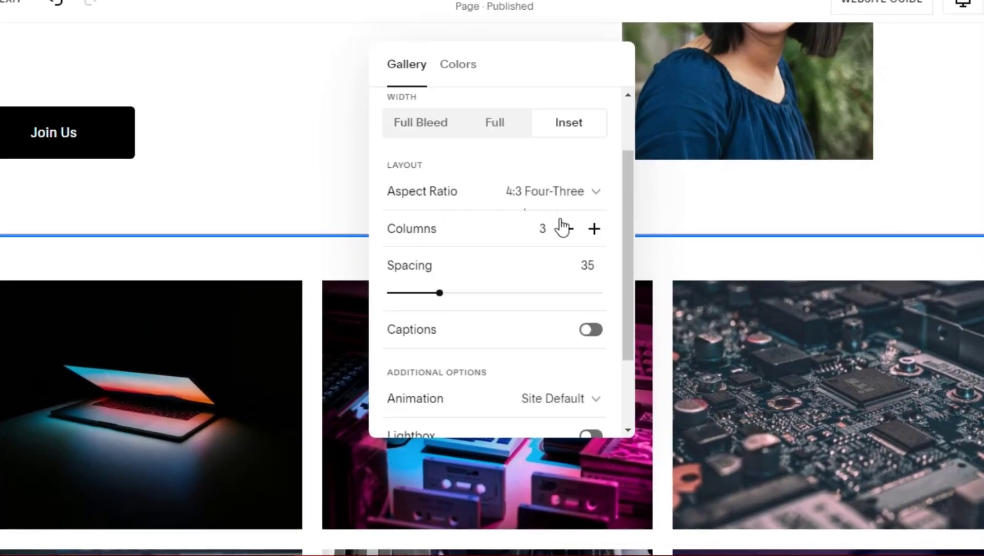
pyautogui.click(594, 229)
pyautogui.click(594, 228)
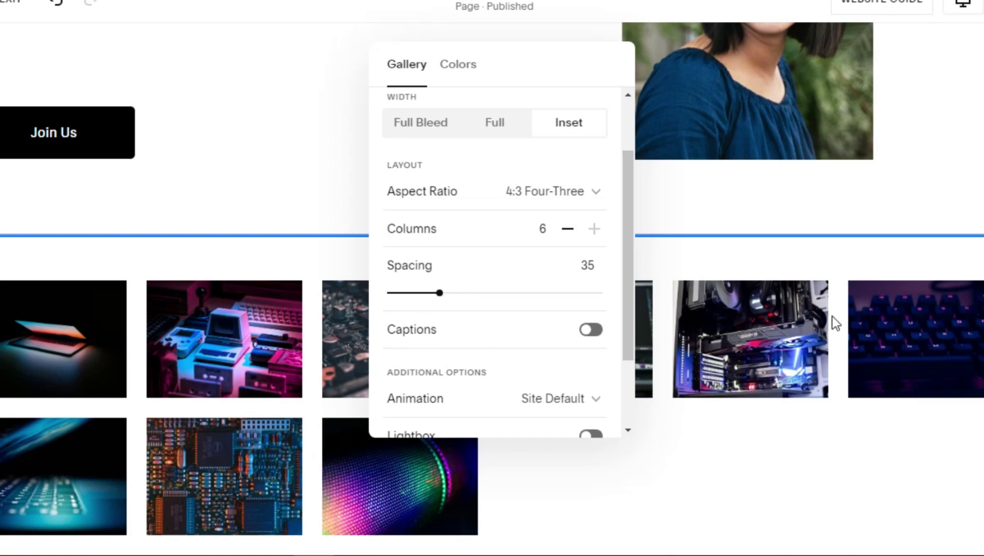
# Turn on lightbox and set the gallery animation to Scaling
pyautogui.scroll(-2, 191, 391)
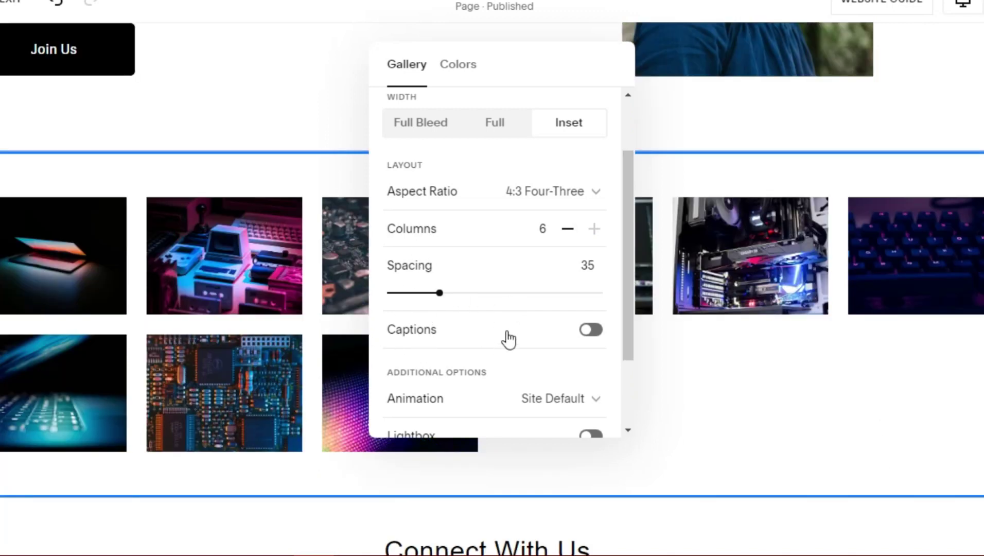
pyautogui.scroll(-2, 509, 339)
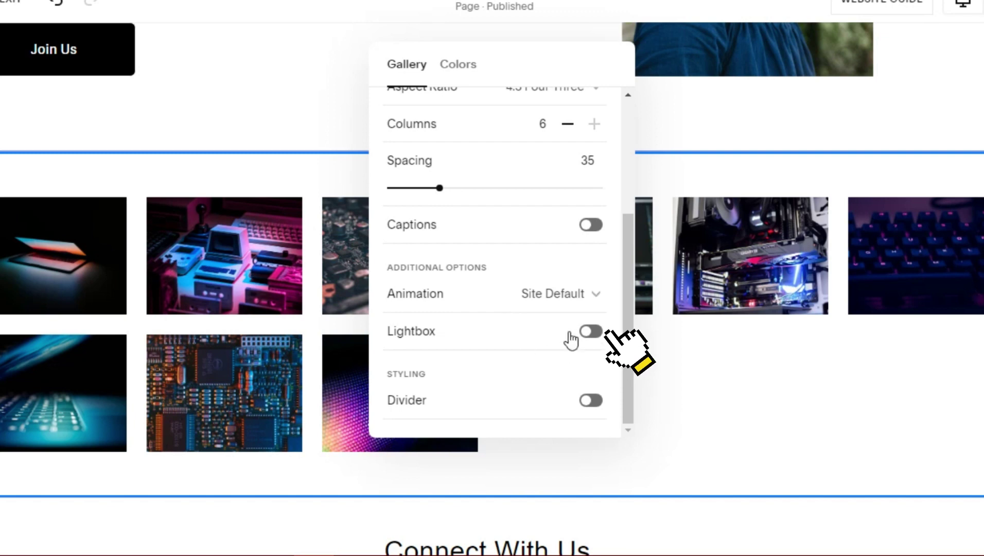
pyautogui.click(594, 333)
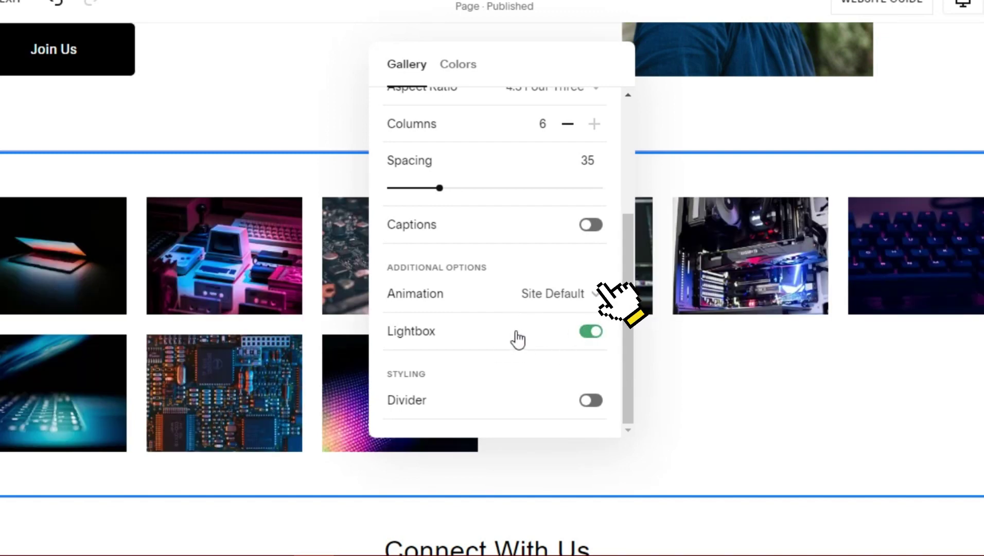
pyautogui.click(543, 304)
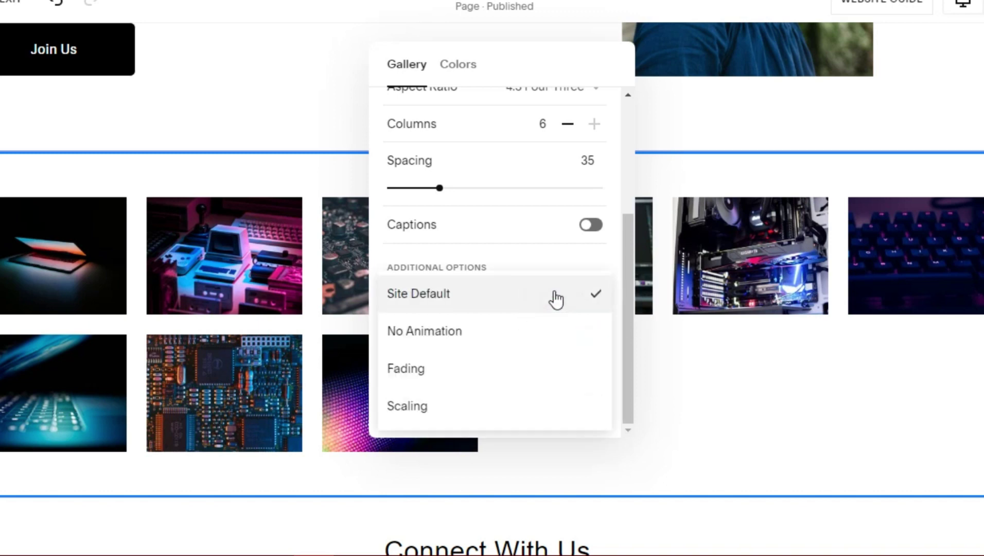
pyautogui.click(482, 413)
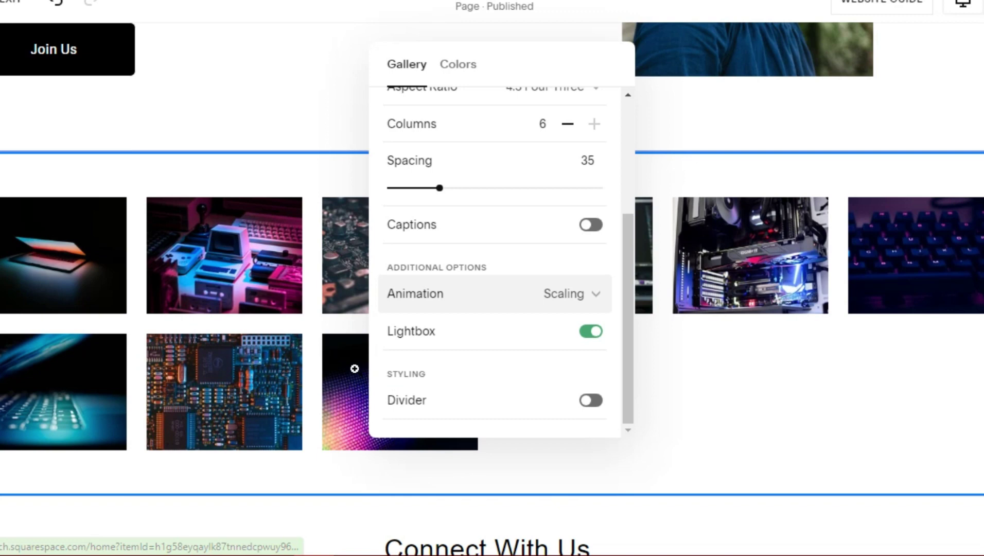
pyautogui.scroll(5, 517, 299)
pyautogui.scroll(-2, 516, 298)
pyautogui.scroll(2, 518, 299)
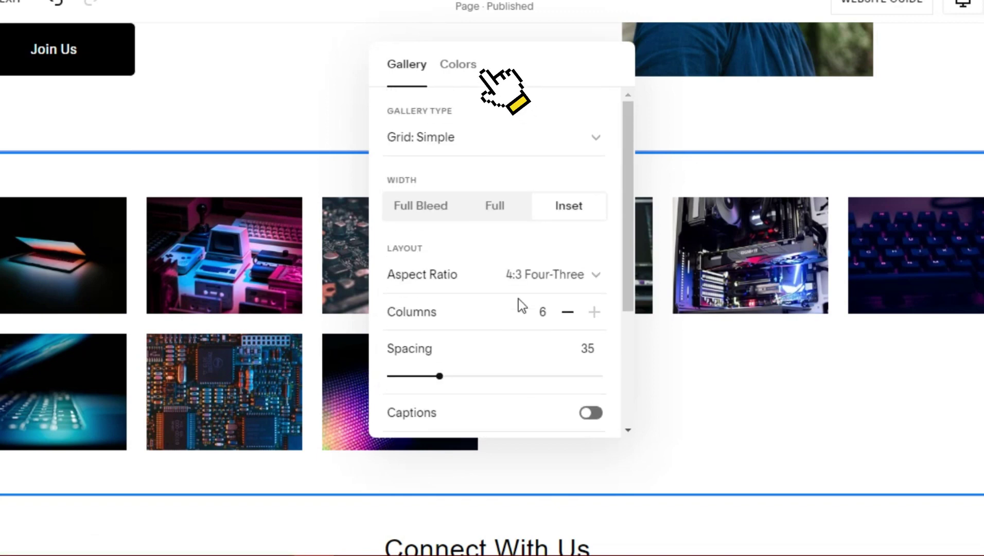
# Apply the Darkest 2 colour theme to the gallery section, after trying Dark 1
pyautogui.click(457, 70)
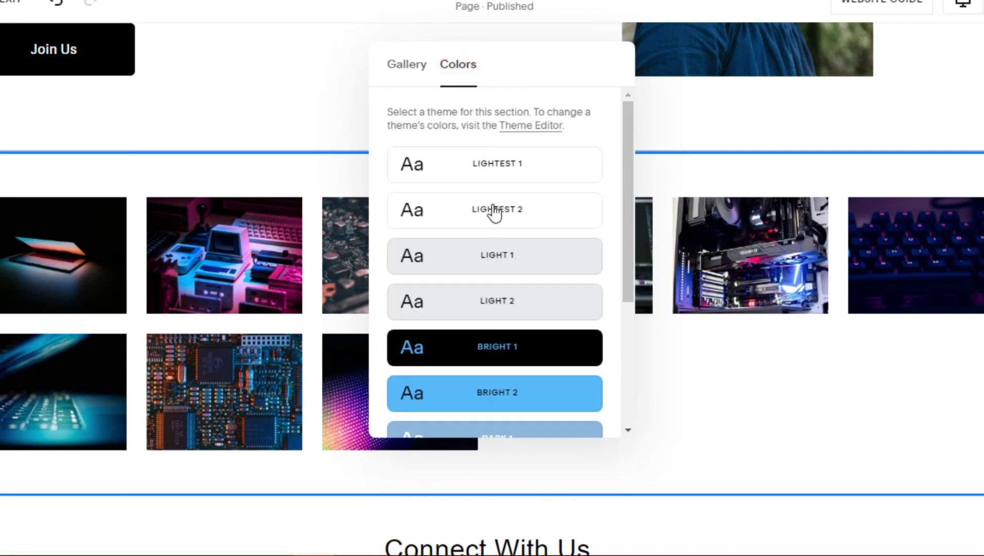
pyautogui.scroll(-3, 494, 213)
pyautogui.scroll(-1, 492, 204)
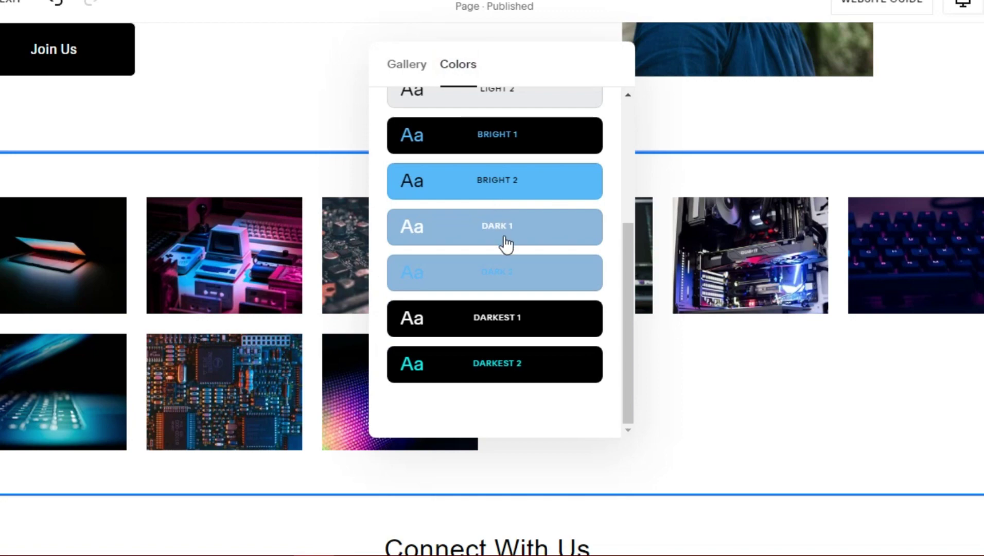
pyautogui.click(506, 241)
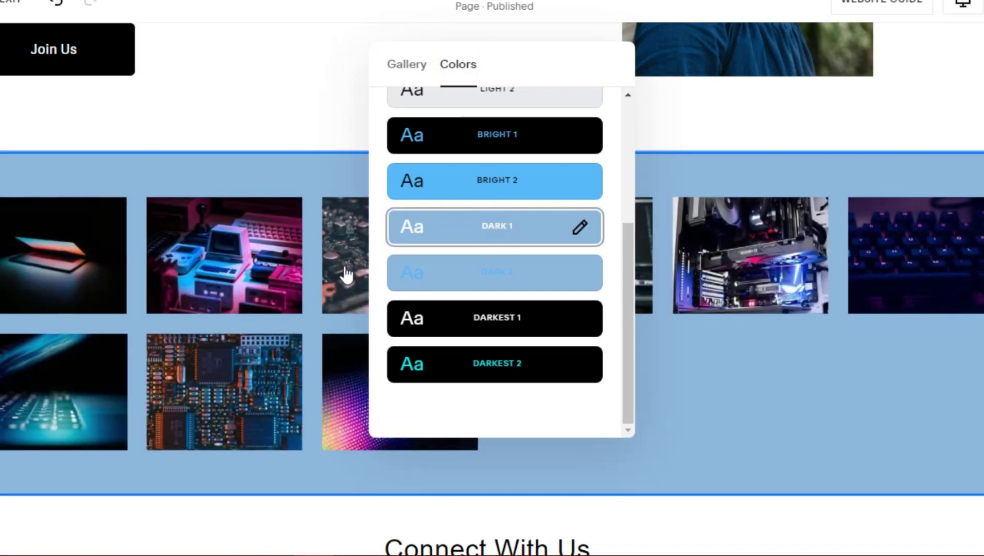
pyautogui.click(555, 358)
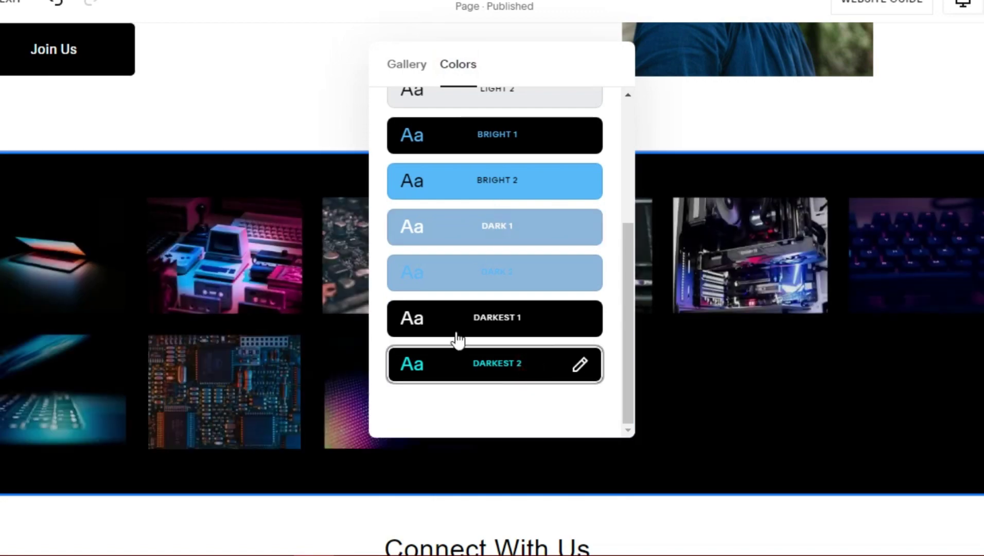
pyautogui.scroll(5, 491, 151)
# Try Full Bleed width, return the gallery to Inset, and close the settings panel
pyautogui.click(422, 72)
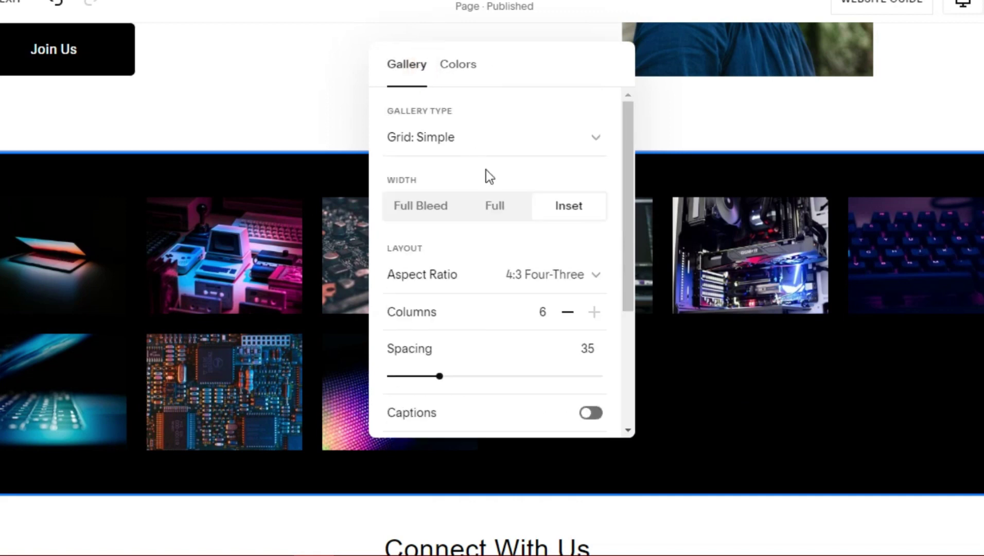
pyautogui.click(439, 216)
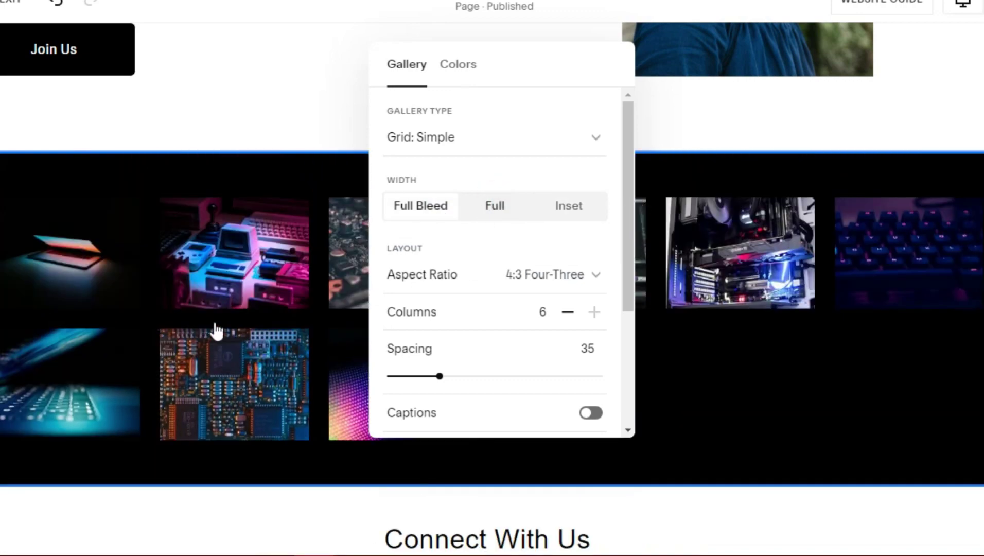
pyautogui.click(584, 213)
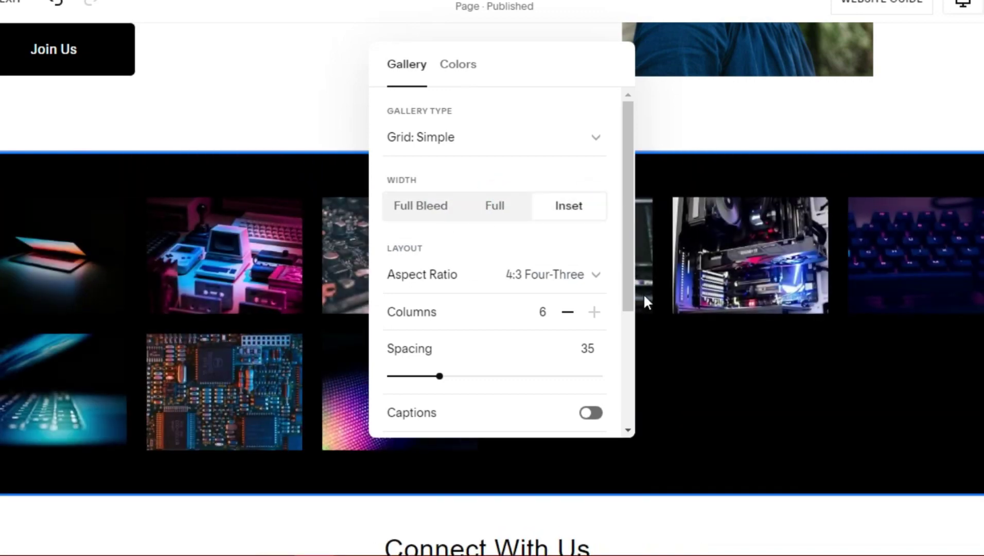
pyautogui.click(344, 131)
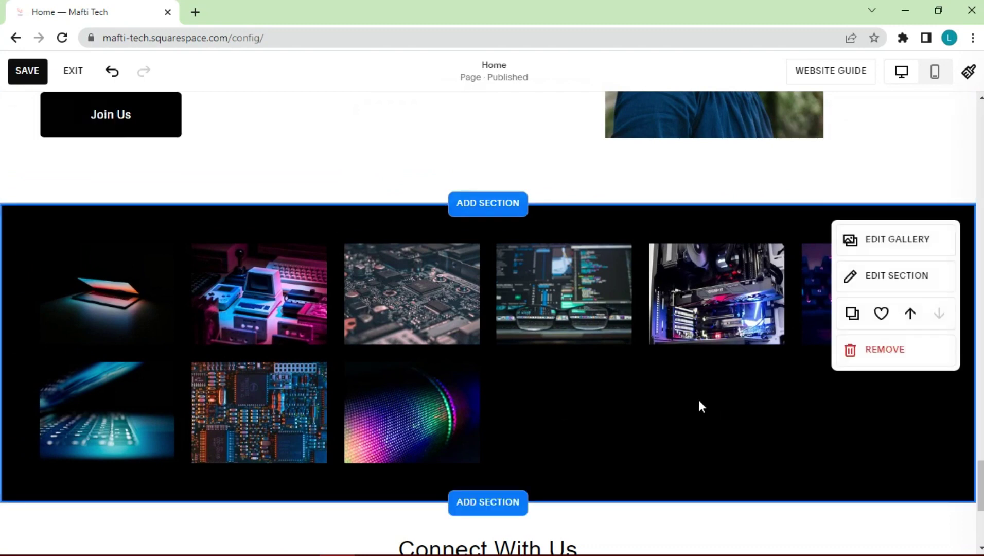
# Save and exit the editor, then scroll the live preview down to the black gallery
pyautogui.click(32, 72)
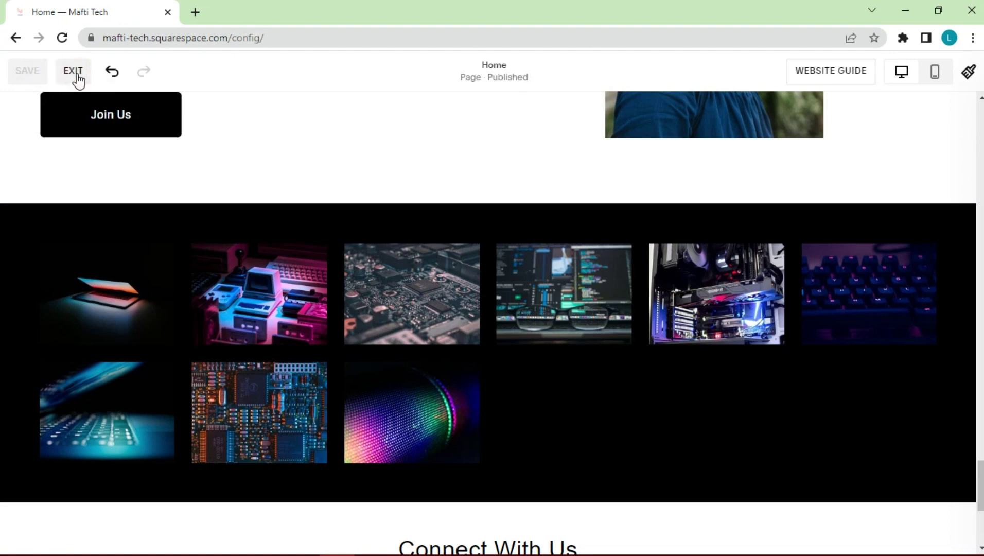
pyautogui.click(74, 72)
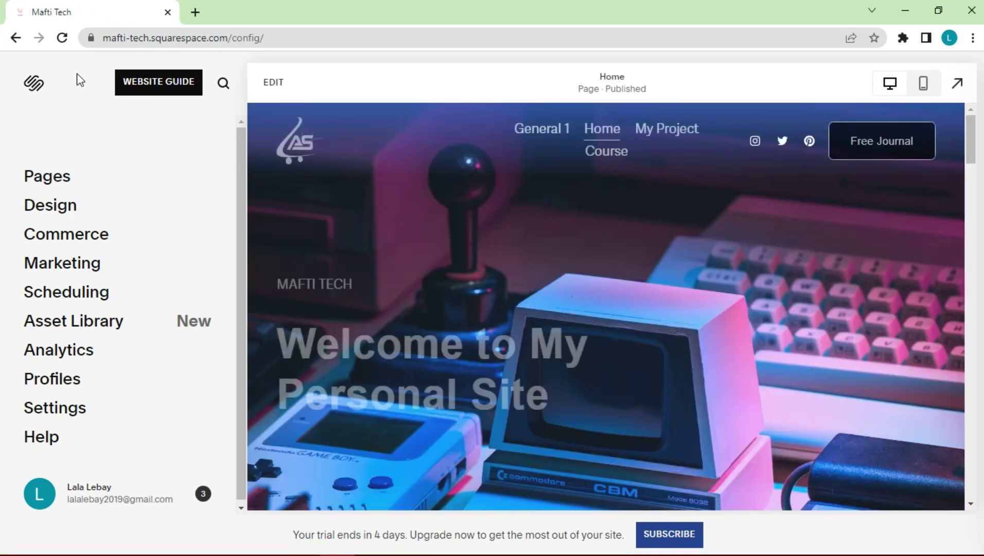
pyautogui.scroll(-8, 424, 228)
pyautogui.scroll(-15, 411, 277)
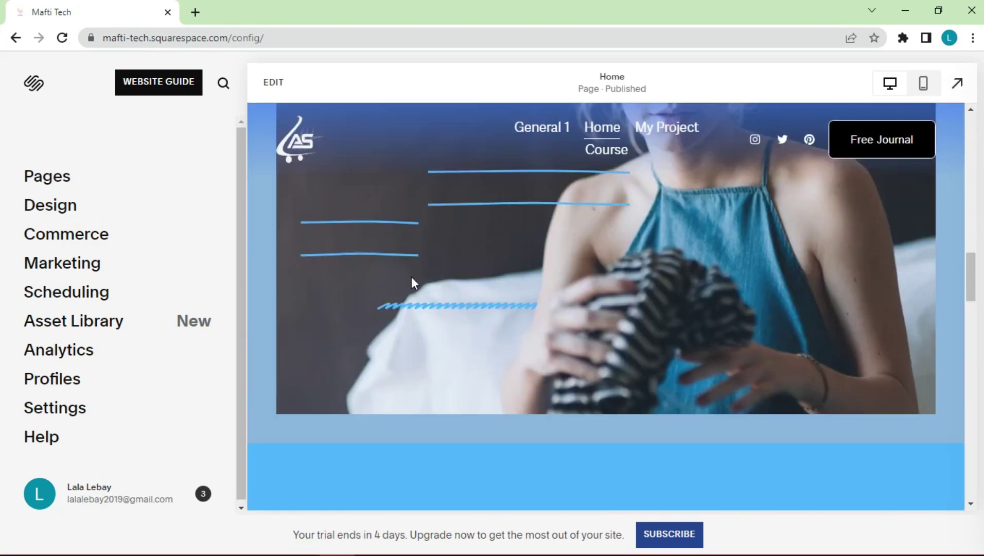
pyautogui.scroll(-4, 415, 275)
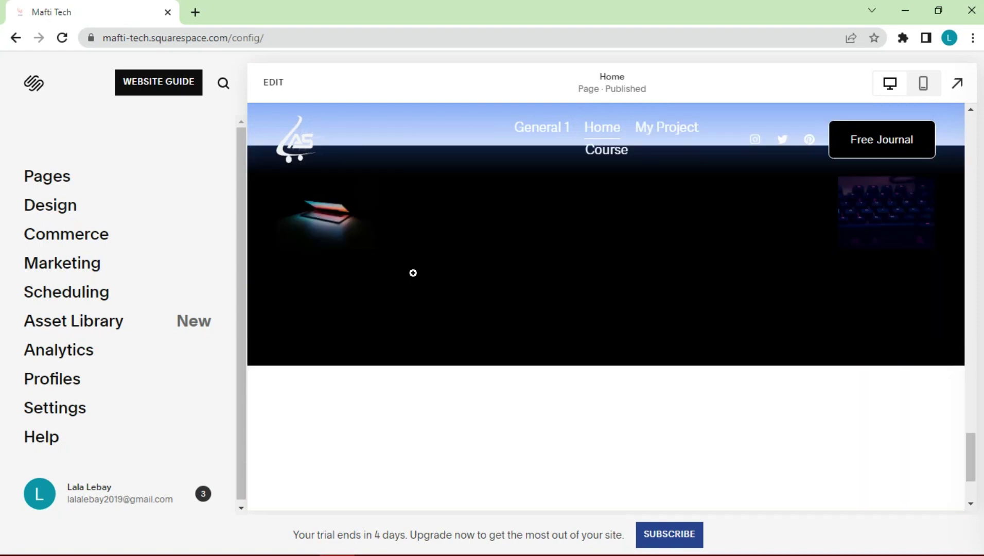
pyautogui.scroll(1, 597, 304)
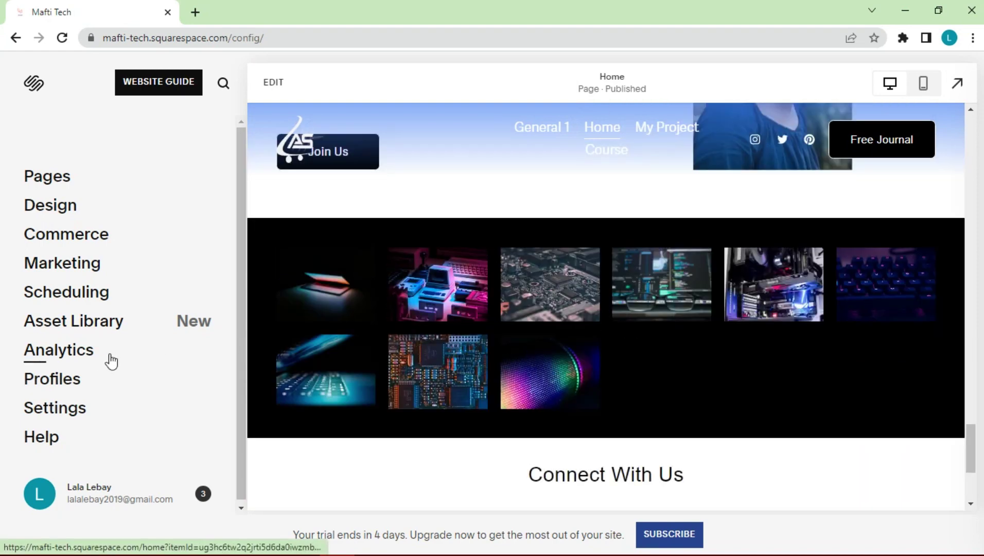
pyautogui.scroll(-1, 89, 399)
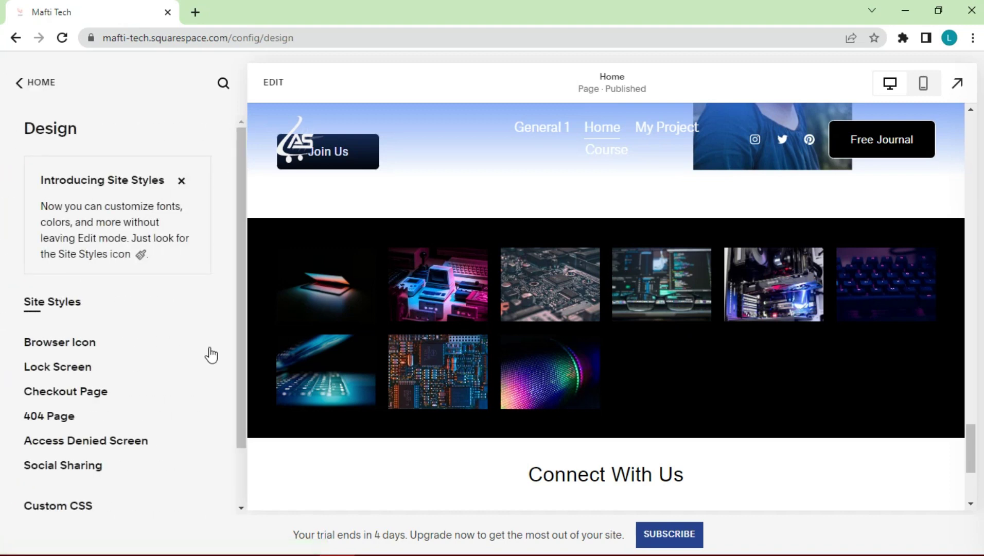
# Open the empty Custom CSS editor and bring up the 'Scrolling Image' Notepad file
pyautogui.scroll(-2, 211, 355)
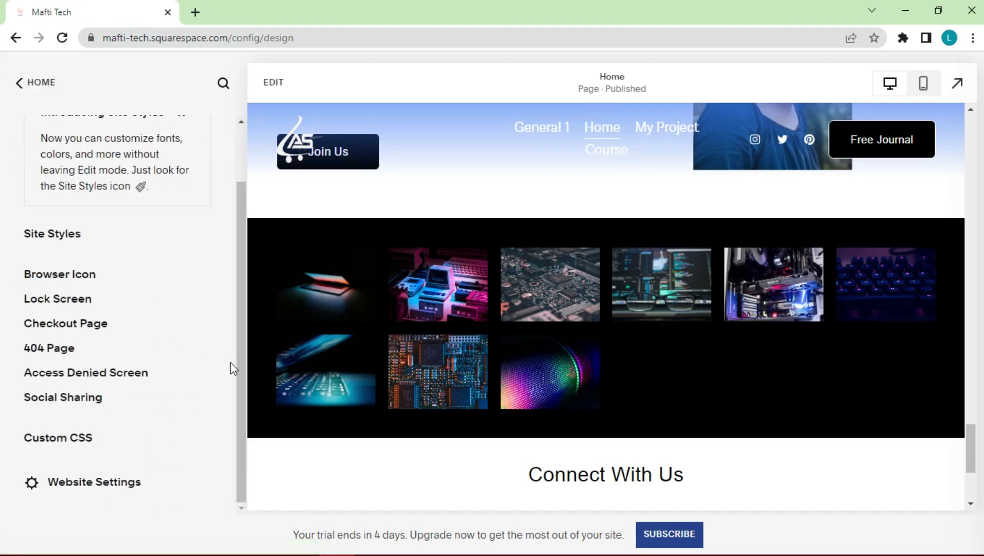
pyautogui.click(80, 443)
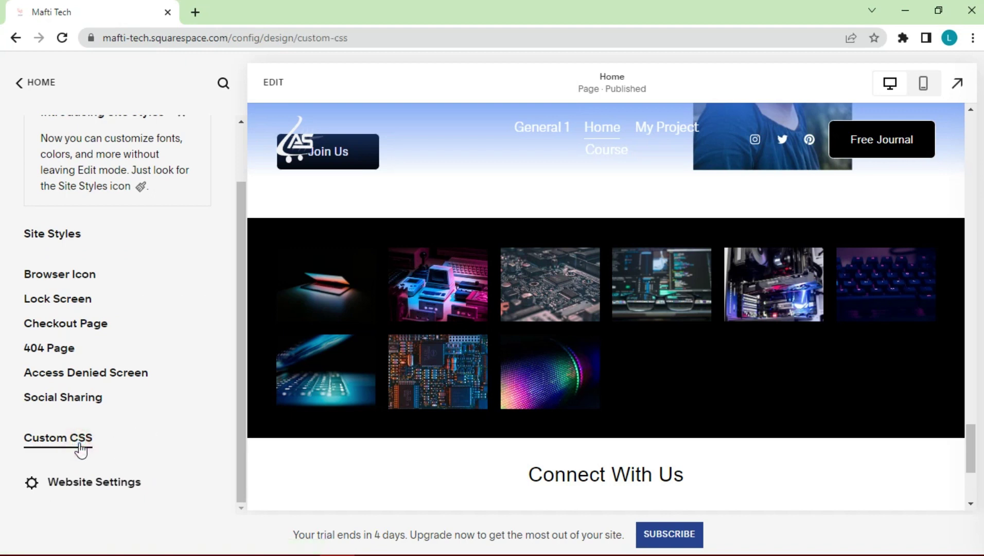
pyautogui.scroll(-5, 132, 286)
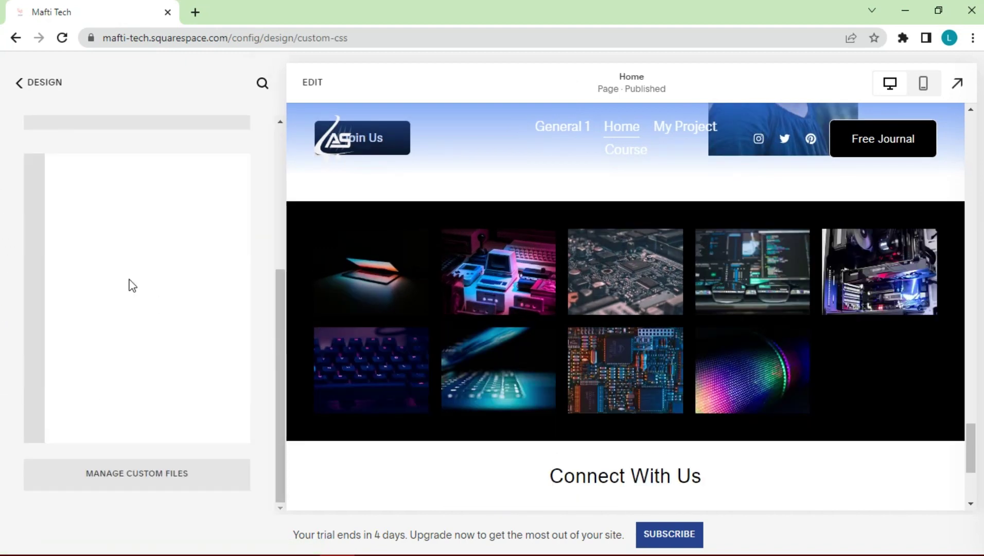
pyautogui.click(372, 541)
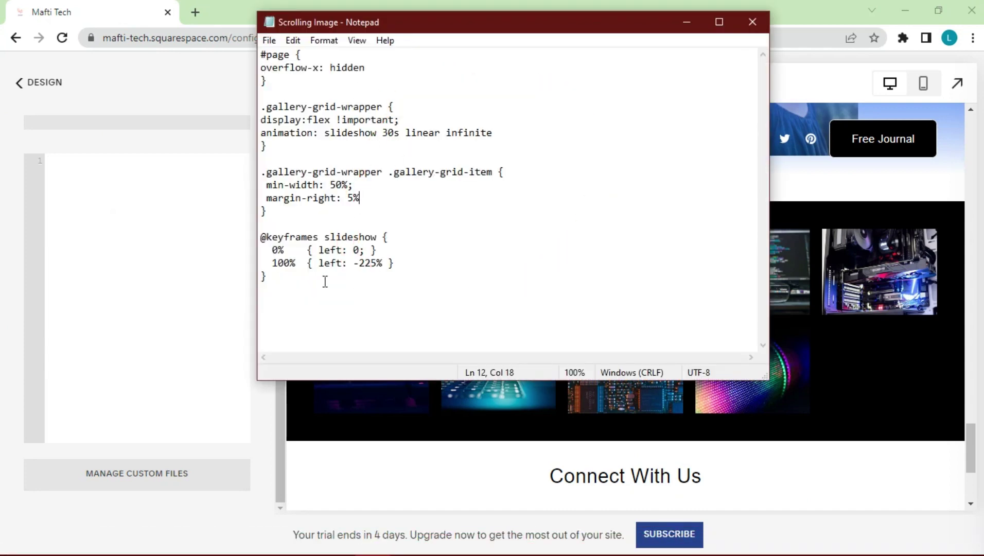
# Select and copy all the slideshow CSS in Notepad, then minimize Notepad
pyautogui.hotkey('ctrl', 'a')
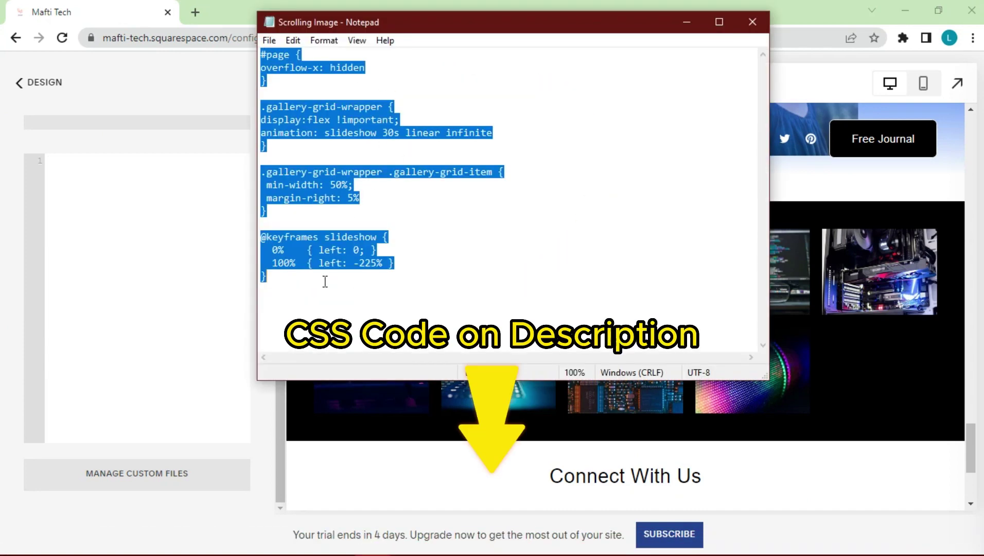
pyautogui.rightClick(338, 240)
pyautogui.click(291, 286)
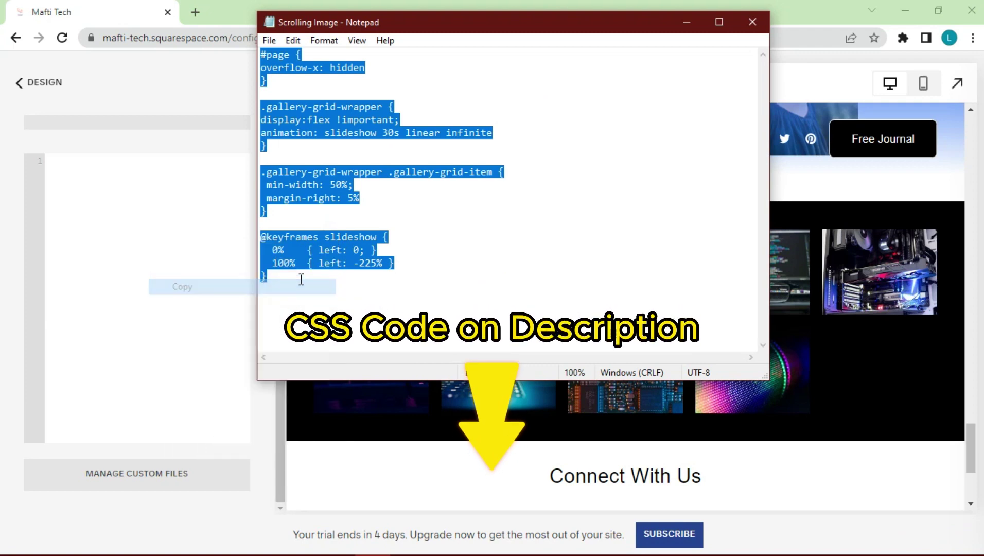
pyautogui.click(686, 22)
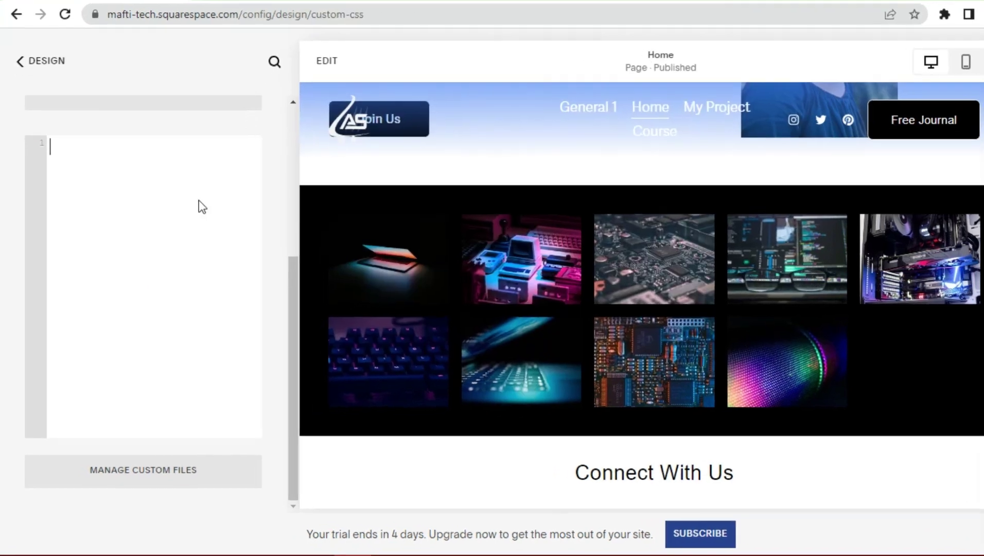
# Paste the copied CSS into the Custom CSS box and watch the preview gallery slide
pyautogui.click(152, 170)
pyautogui.rightClick(153, 134)
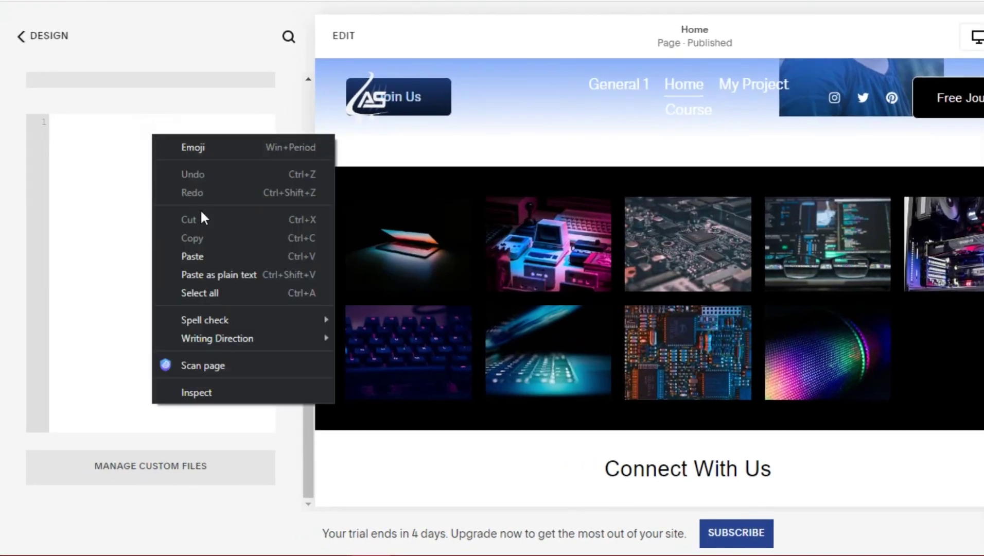
pyautogui.click(193, 256)
pyautogui.scroll(3, 195, 270)
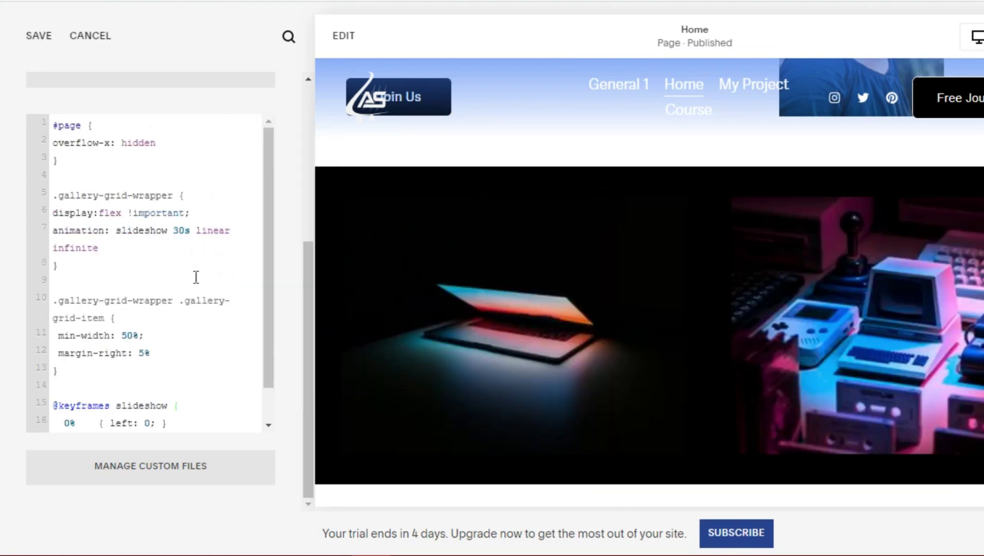
pyautogui.scroll(-2, 823, 371)
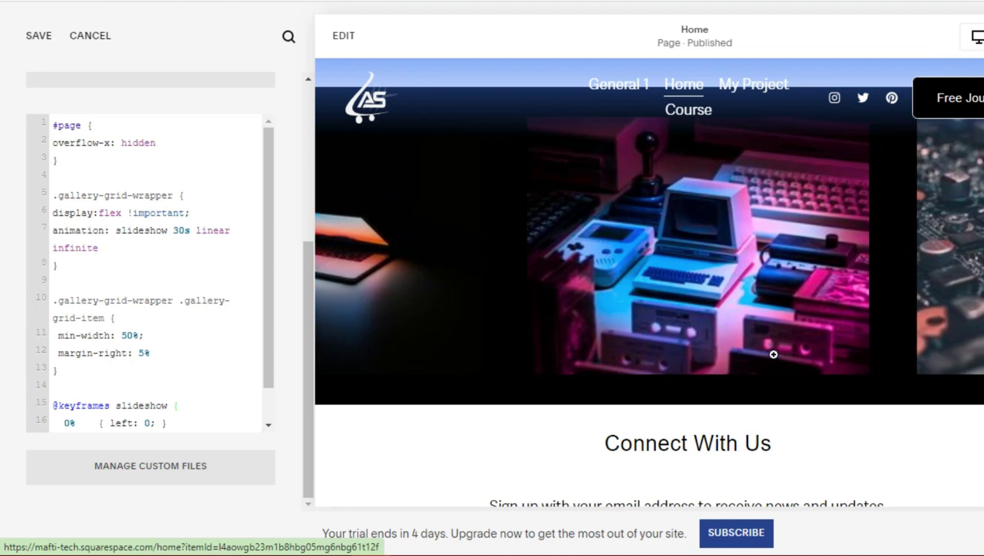
pyautogui.scroll(3, 864, 407)
pyautogui.scroll(-1, 863, 401)
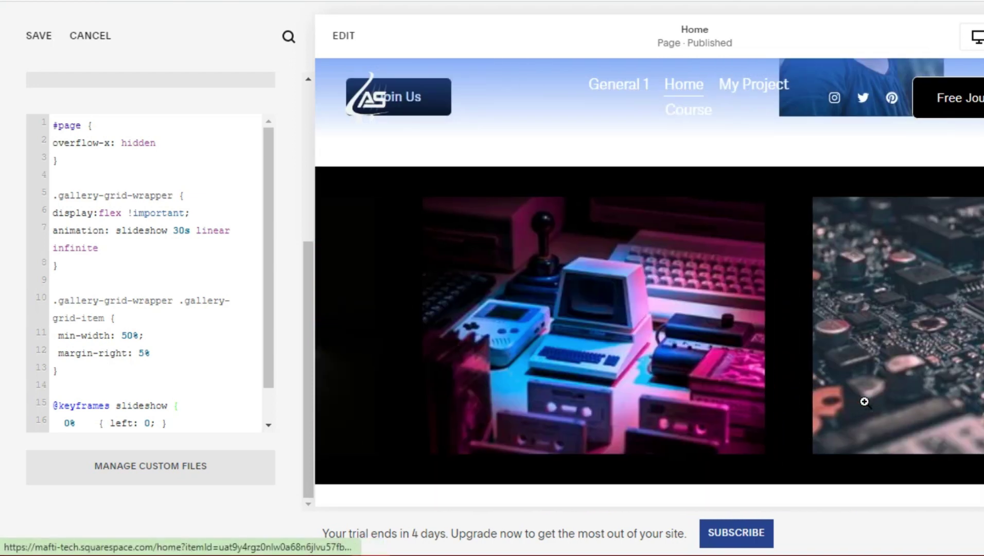
pyautogui.scroll(-2, 832, 393)
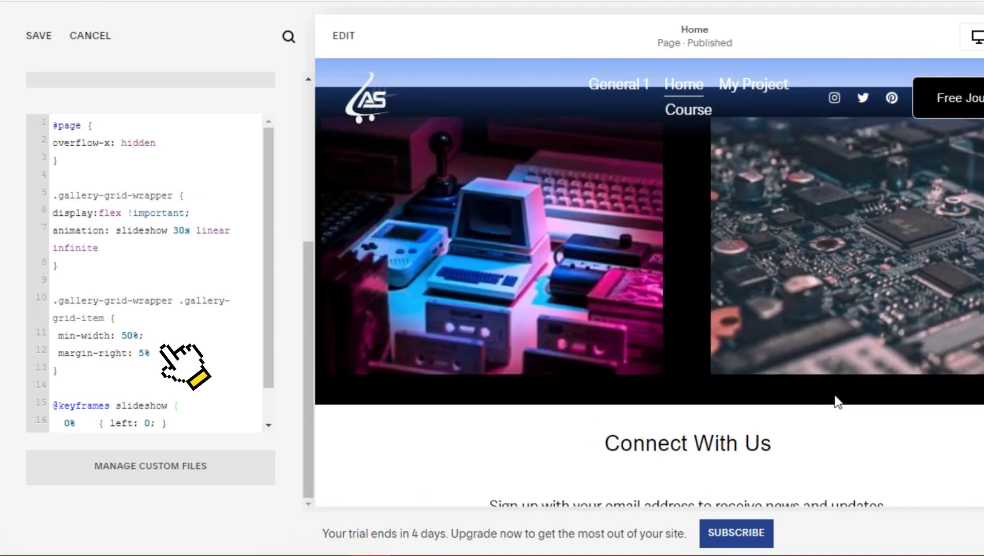
pyautogui.scroll(2, 835, 402)
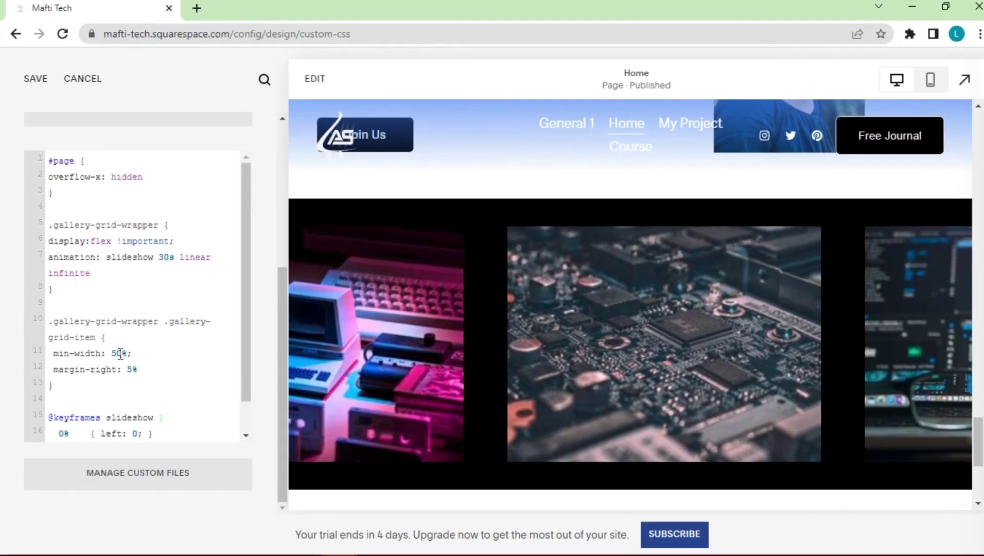
# Change the gallery images' min-width from 50% to 35% in the CSS
pyautogui.doubleClick(129, 335)
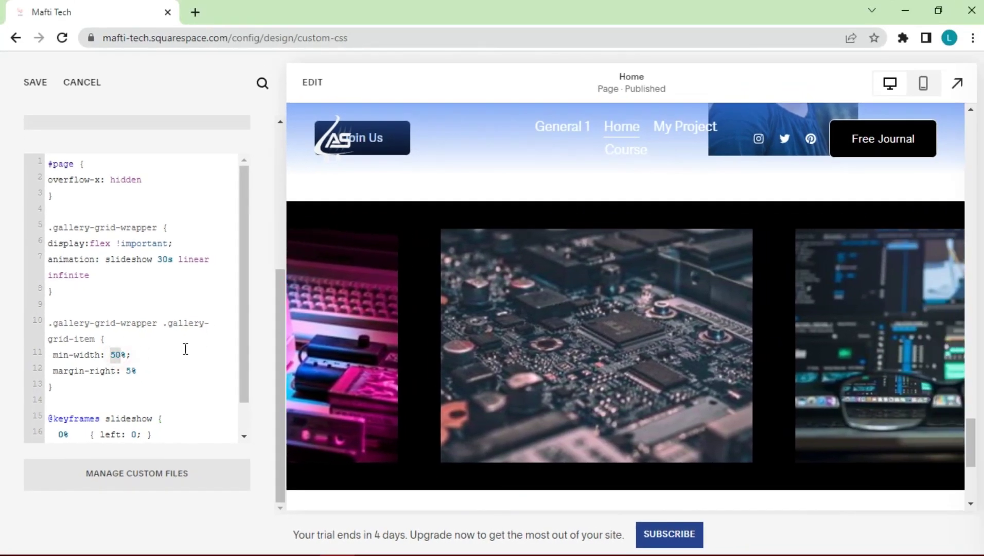
pyautogui.write('40')
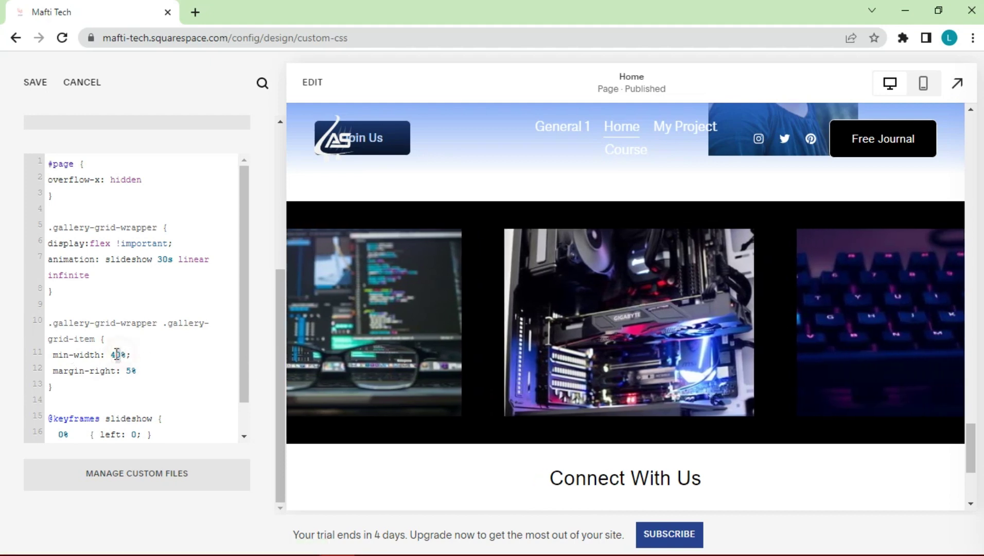
pyautogui.write('0')
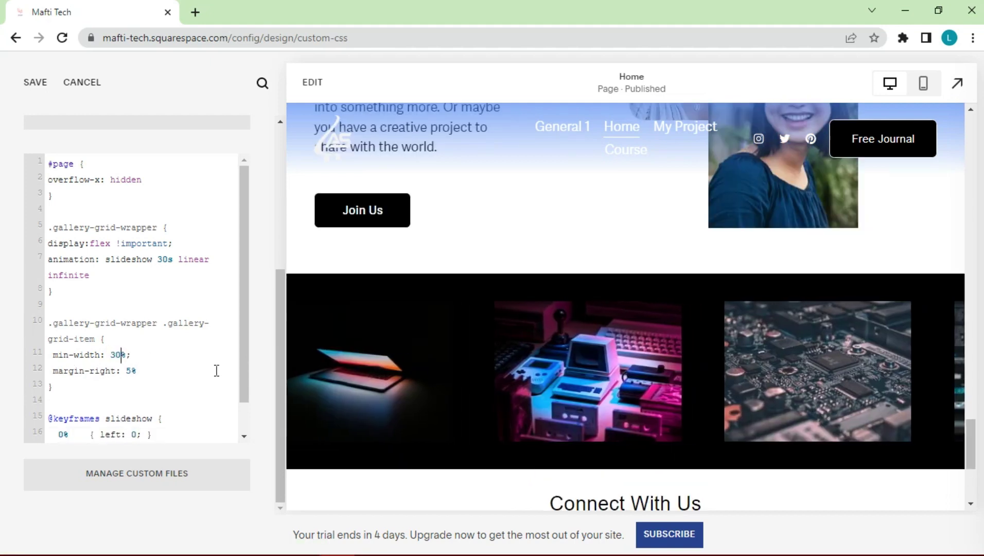
pyautogui.press('BackSpace')
pyautogui.write('5')
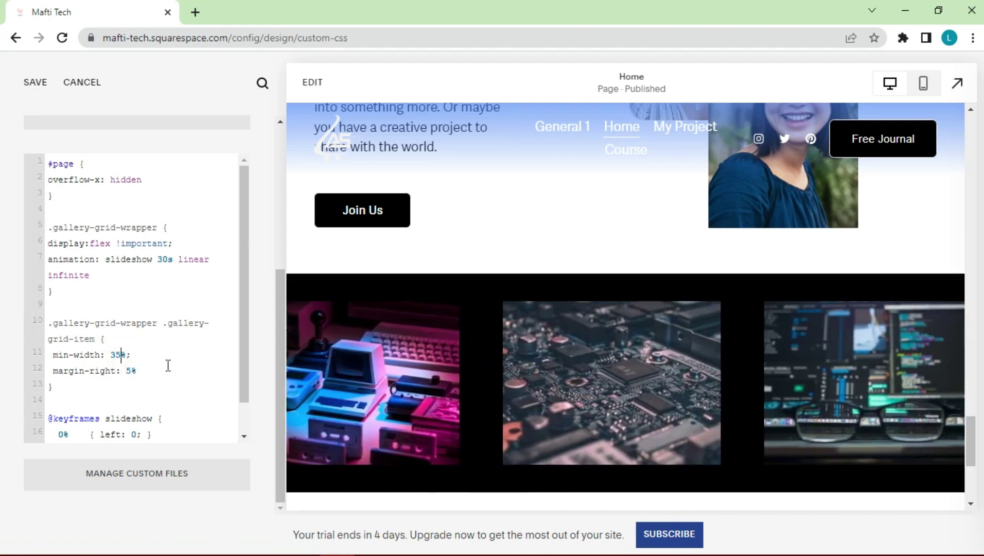
# Set the margin-right gap between gallery images to 5%
pyautogui.scroll(-1, 646, 362)
pyautogui.scroll(-1, 170, 351)
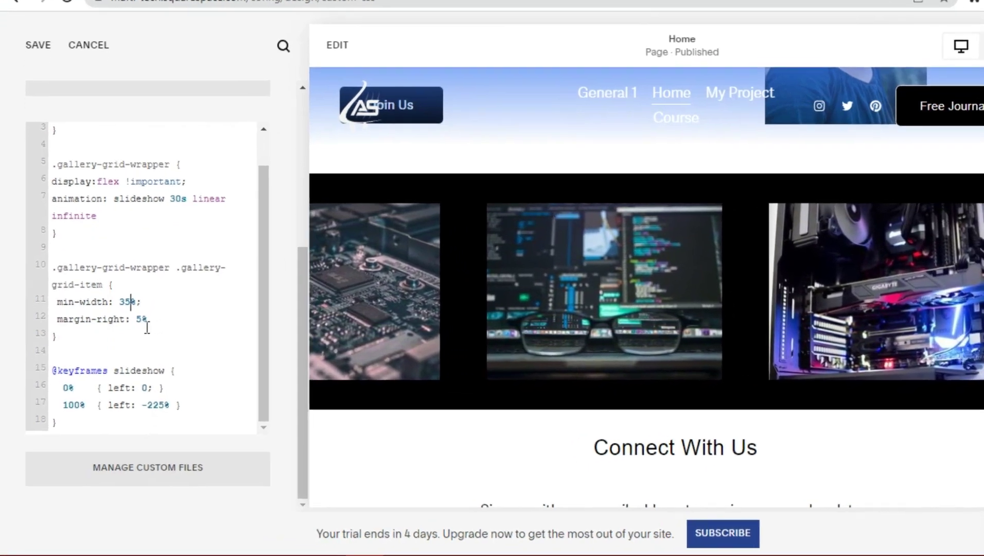
pyautogui.click(128, 336)
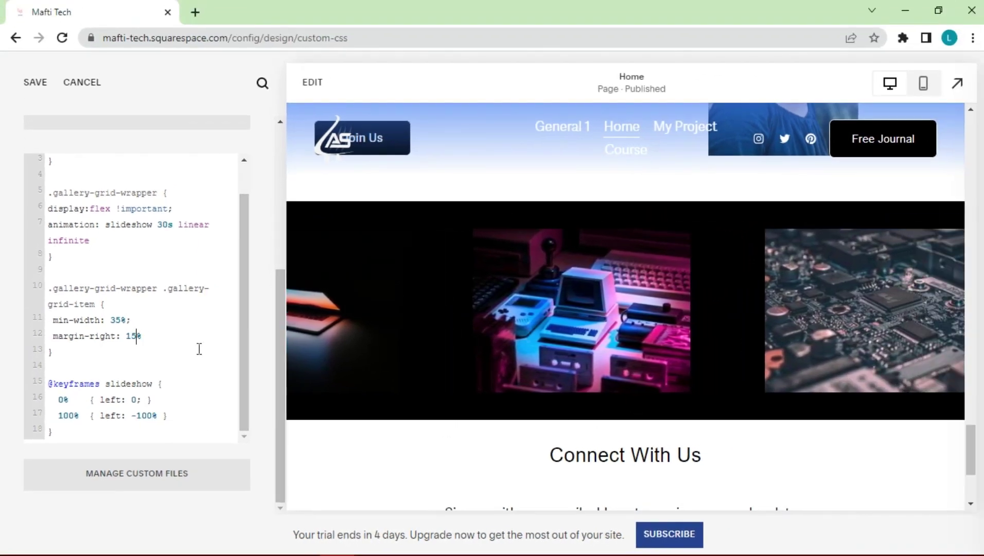
pyautogui.doubleClick(131, 336)
pyautogui.write('5')
# Change the slide animation duration from 50s to 40s
pyautogui.scroll(1, 131, 309)
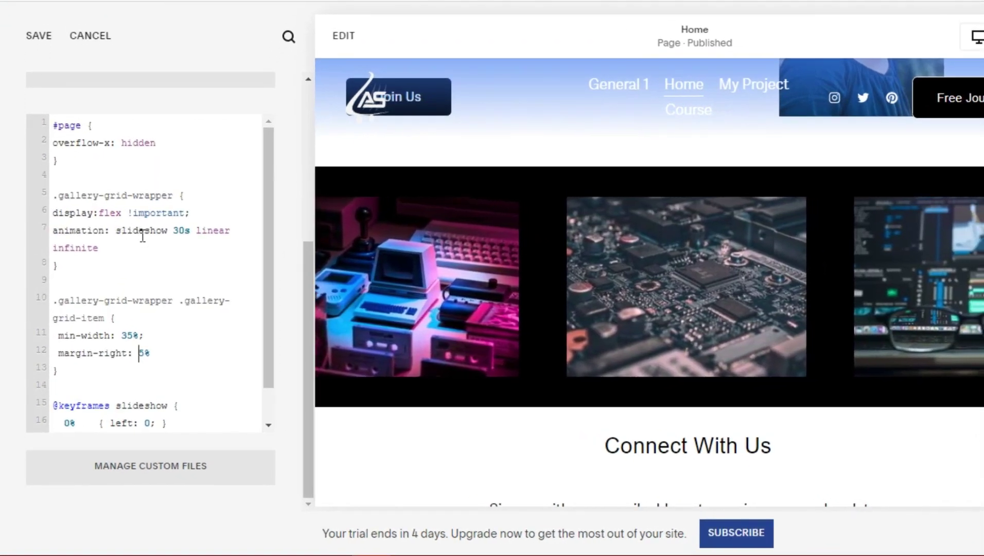
pyautogui.scroll(3, 143, 236)
pyautogui.scroll(-1, 184, 371)
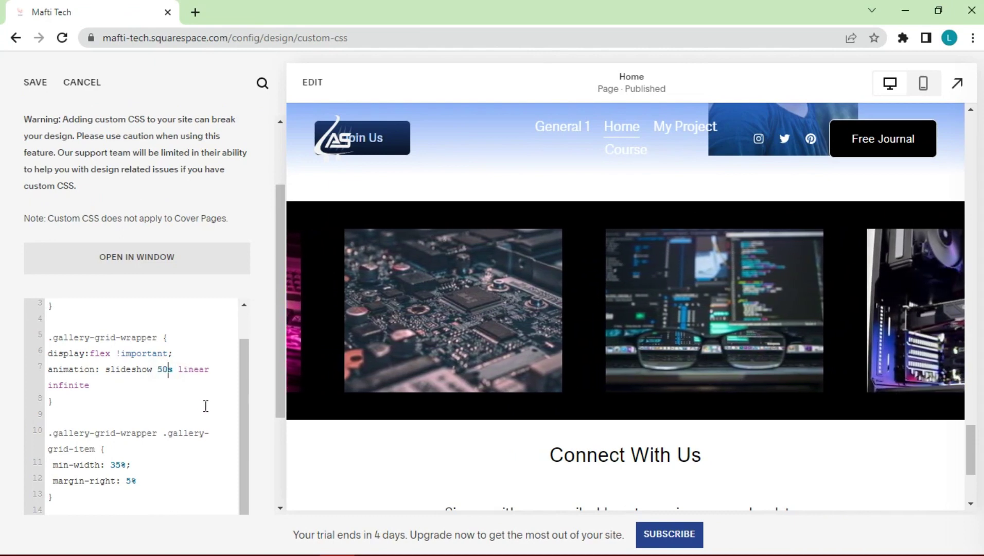
pyautogui.moveTo(162, 369); pyautogui.dragTo(158, 370)
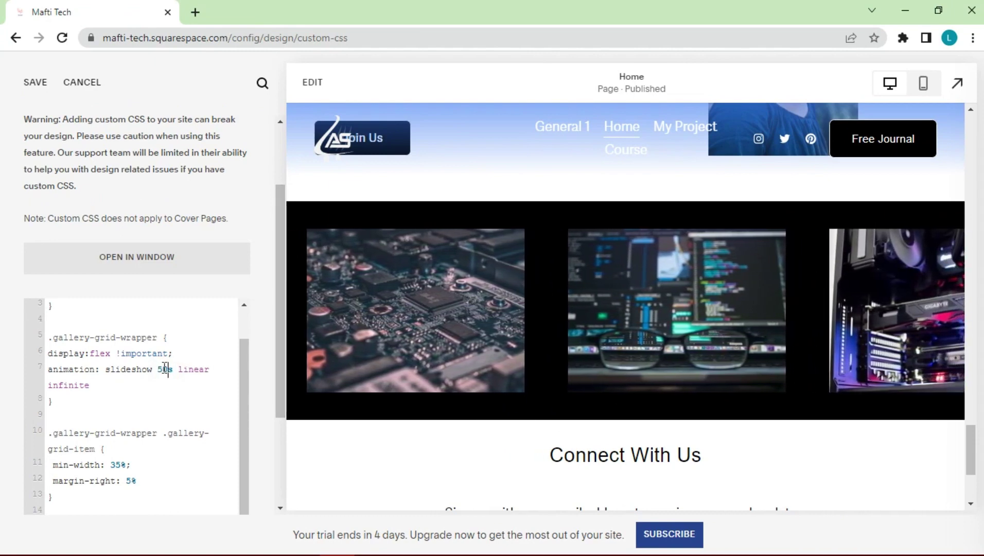
pyautogui.write('4')
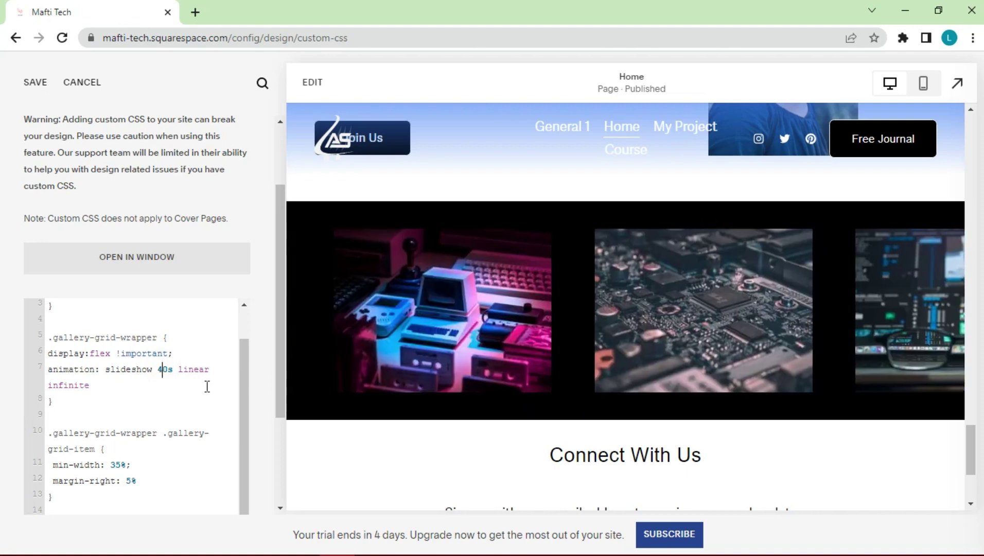
pyautogui.scroll(1, 227, 418)
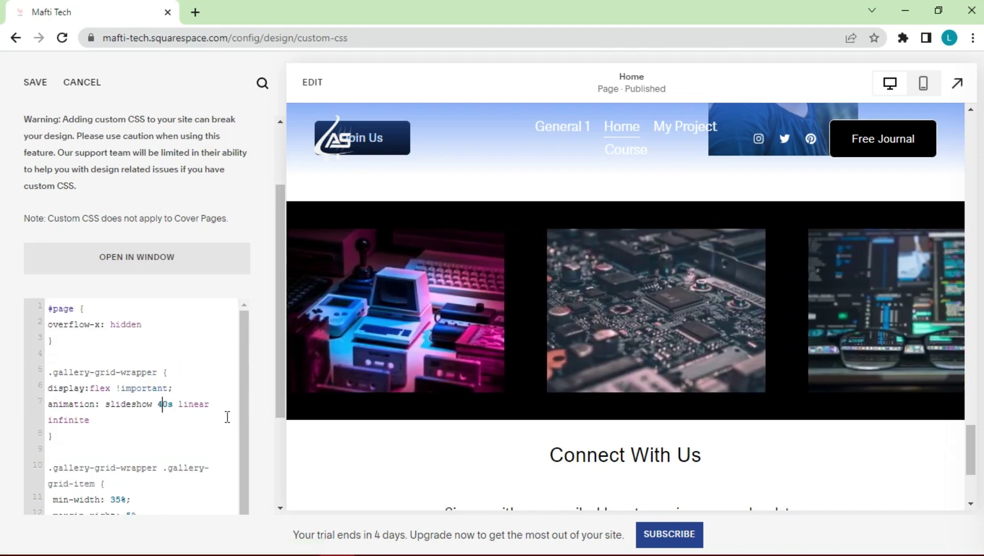
pyautogui.scroll(-4, 212, 416)
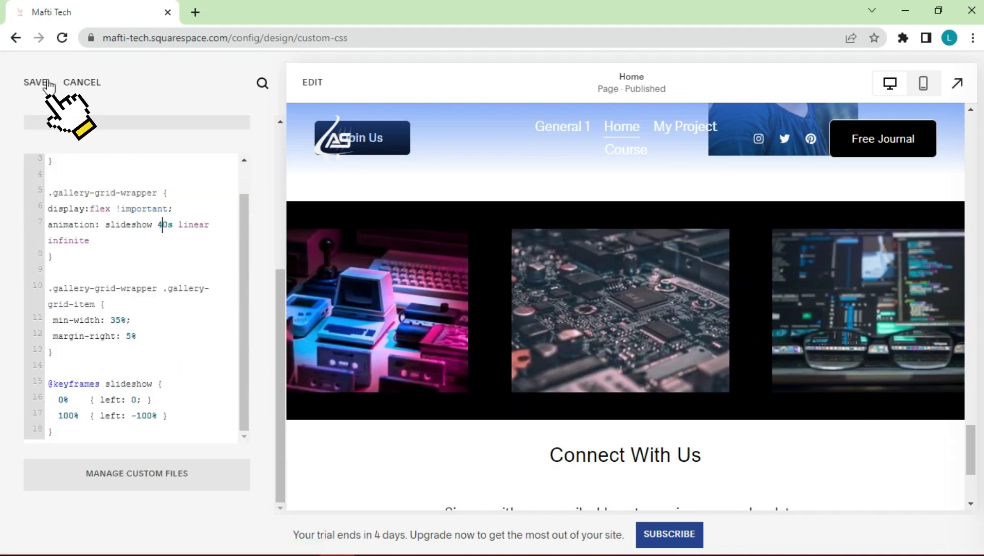
# Save the custom CSS and open a full-screen preview of the home page
pyautogui.click(35, 86)
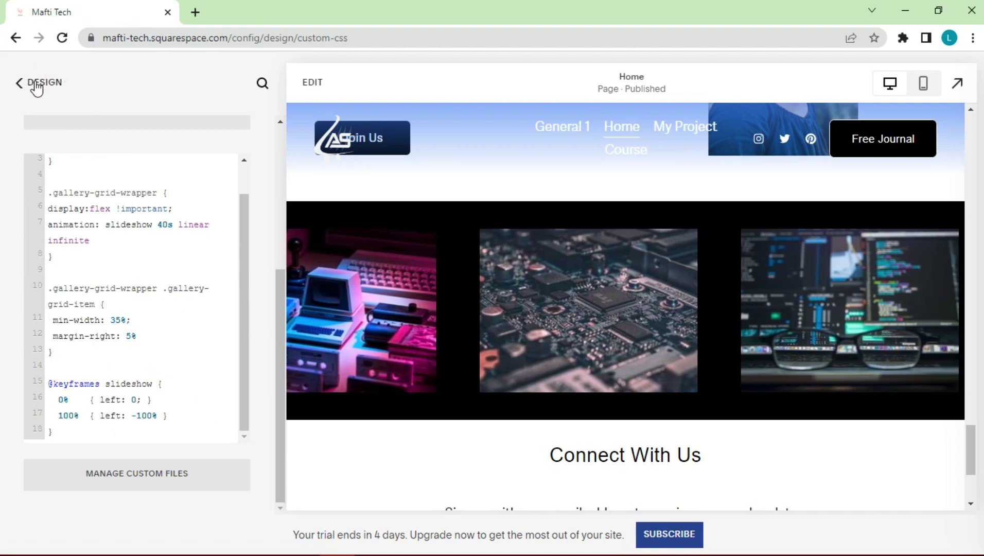
pyautogui.click(36, 85)
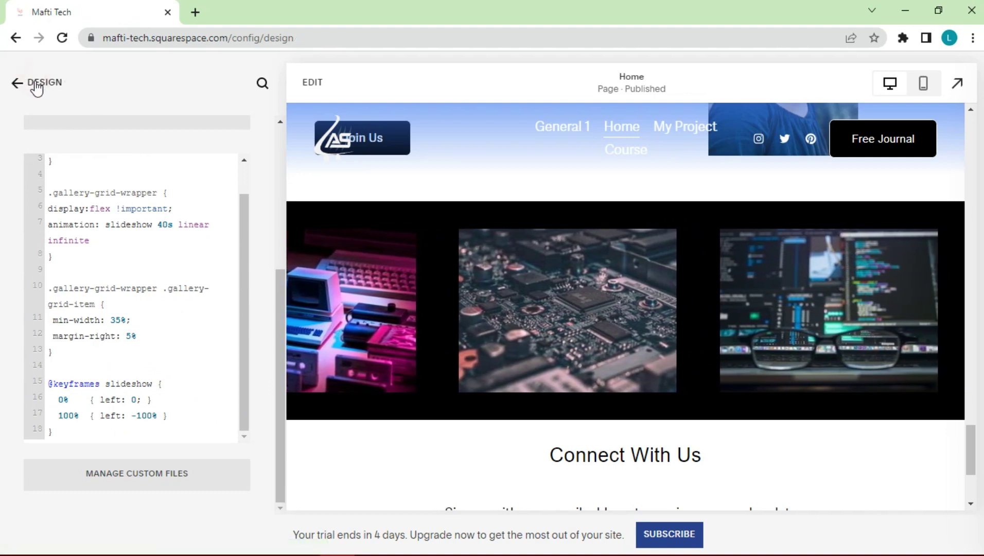
pyautogui.click(36, 85)
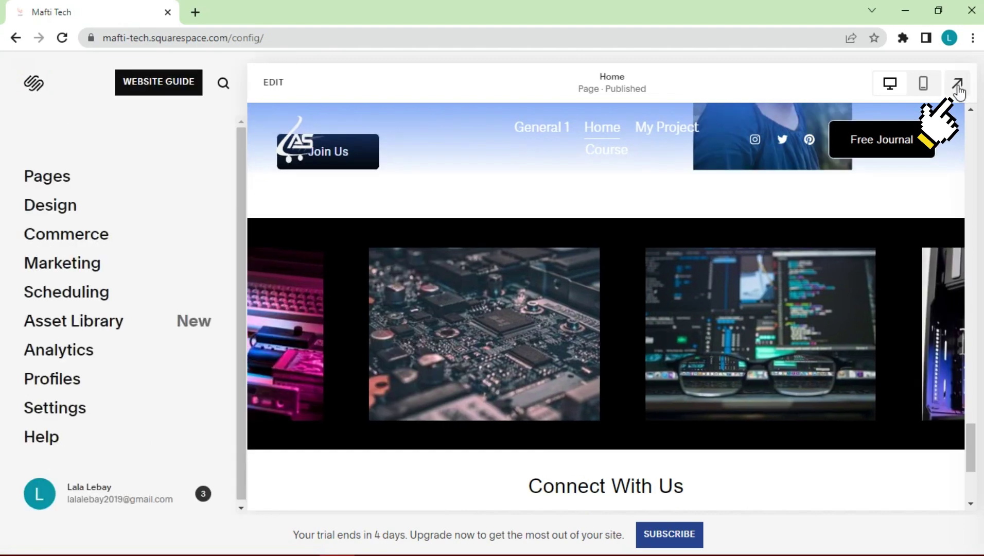
pyautogui.click(957, 83)
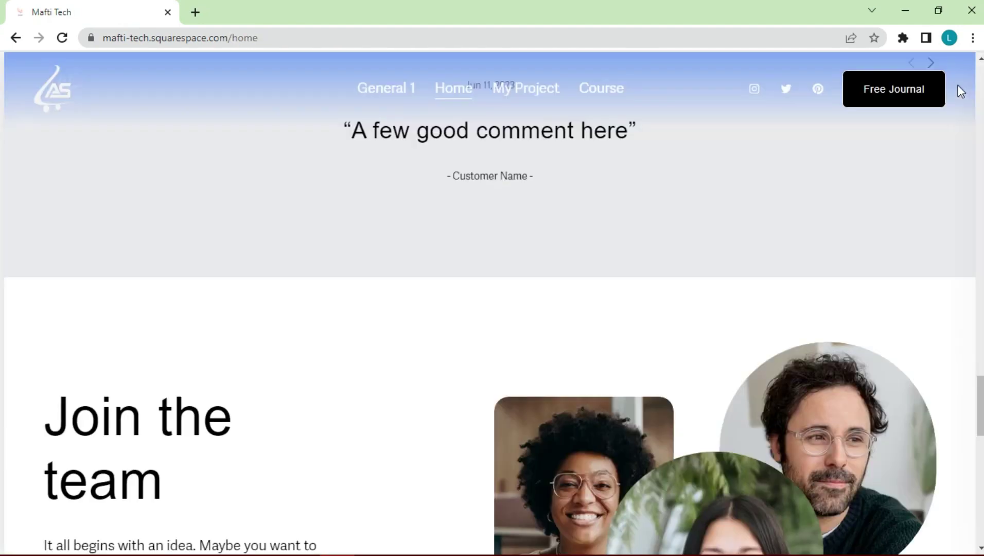
pyautogui.scroll(-10, 720, 326)
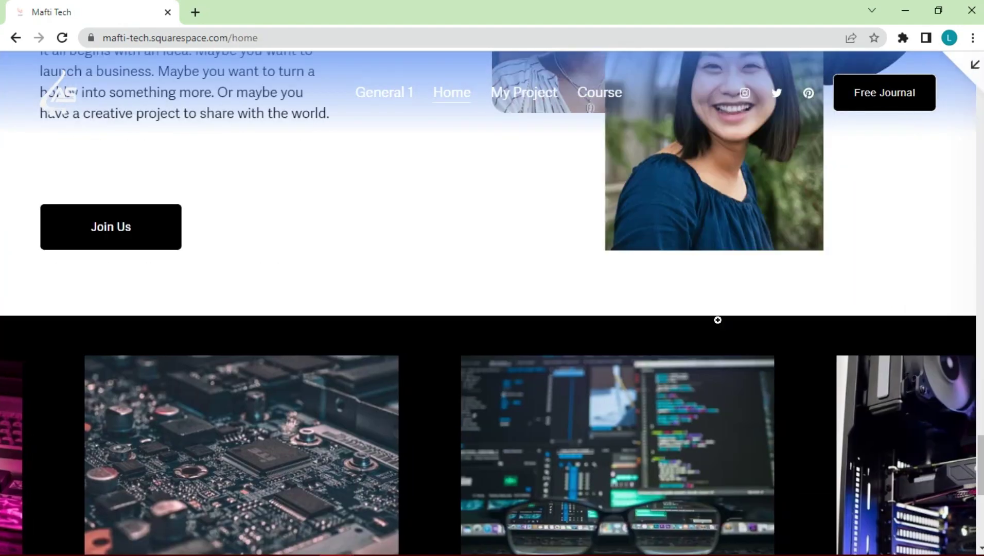
pyautogui.scroll(-3, 717, 319)
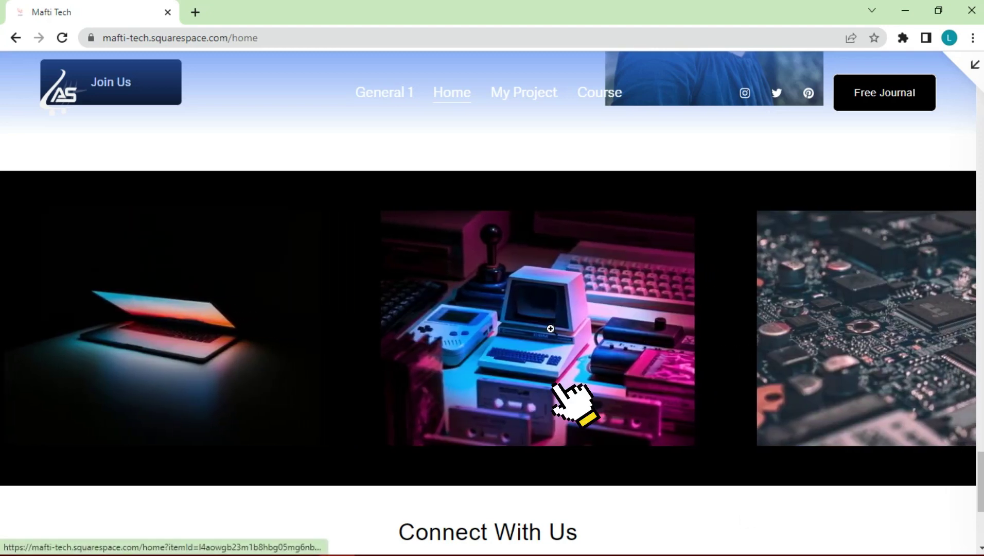
# Enlarge the retro-computer image, step through five more photos, then close the lightbox
pyautogui.click(532, 323)
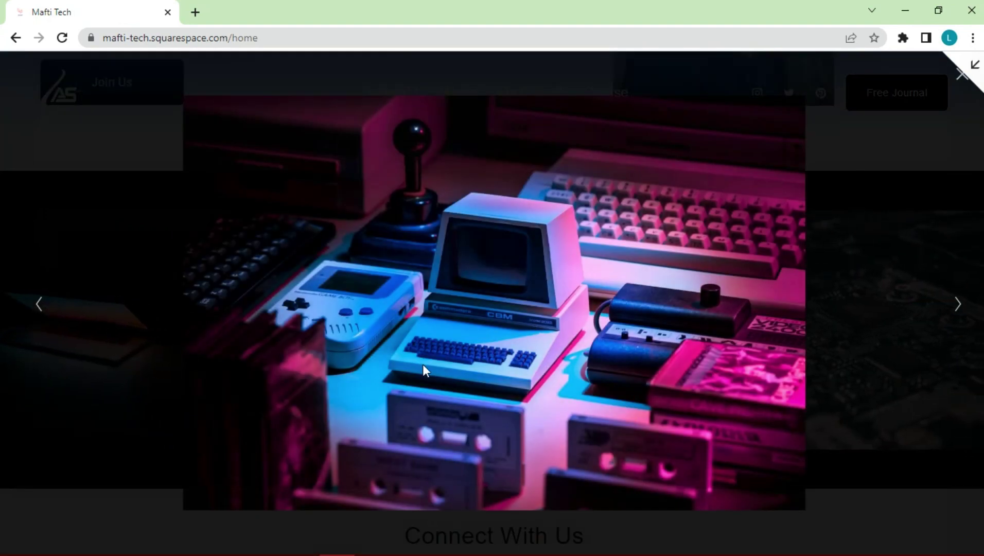
pyautogui.click(958, 305)
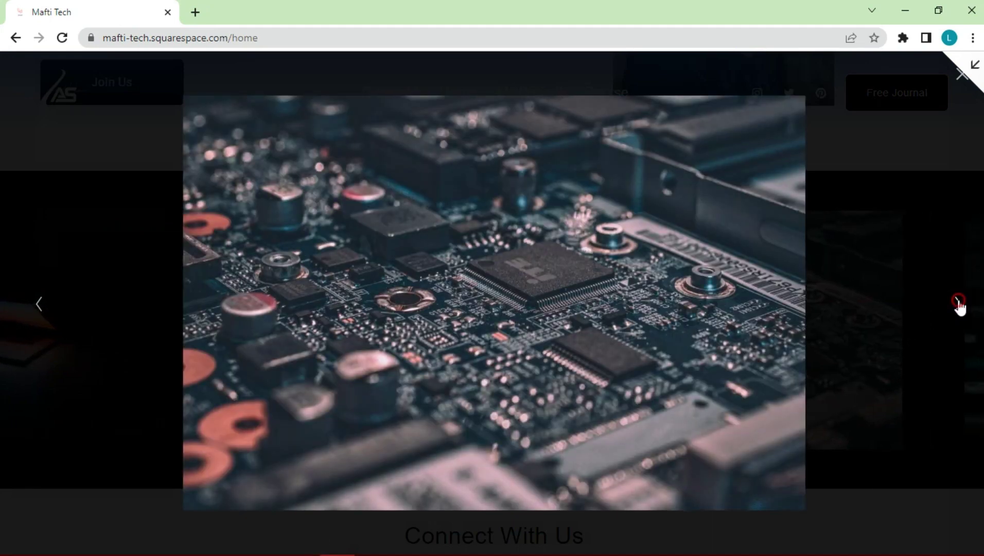
pyautogui.click(958, 305)
pyautogui.click(958, 304)
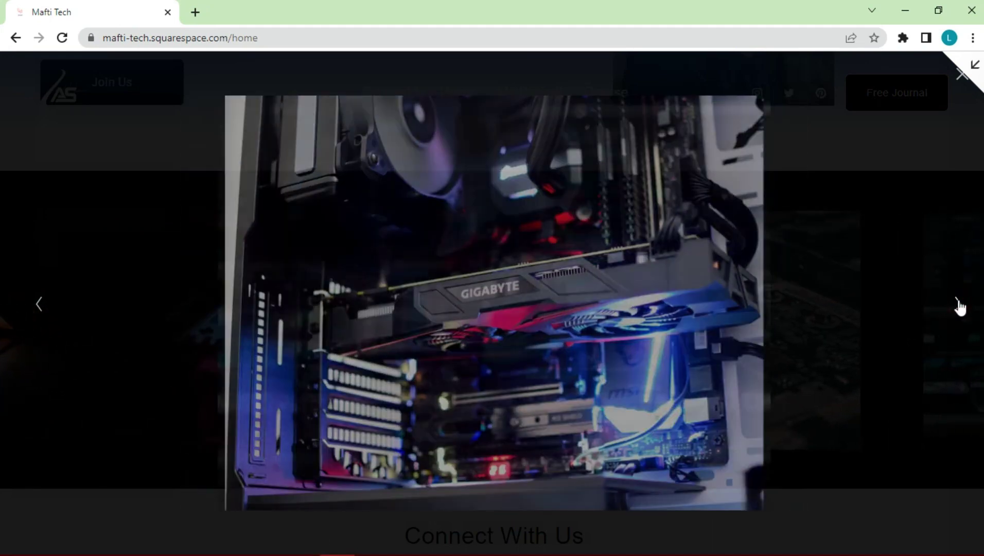
pyautogui.click(958, 304)
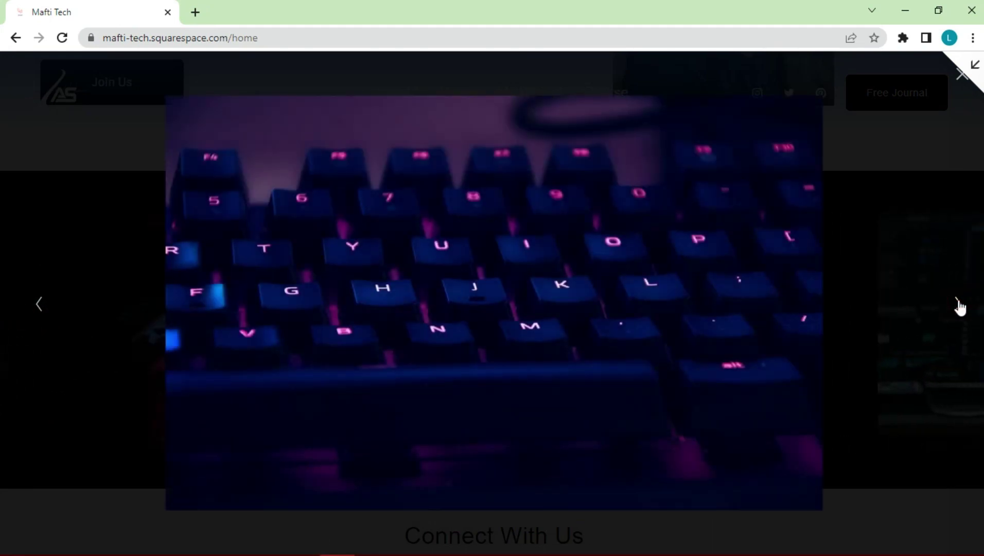
pyautogui.click(958, 304)
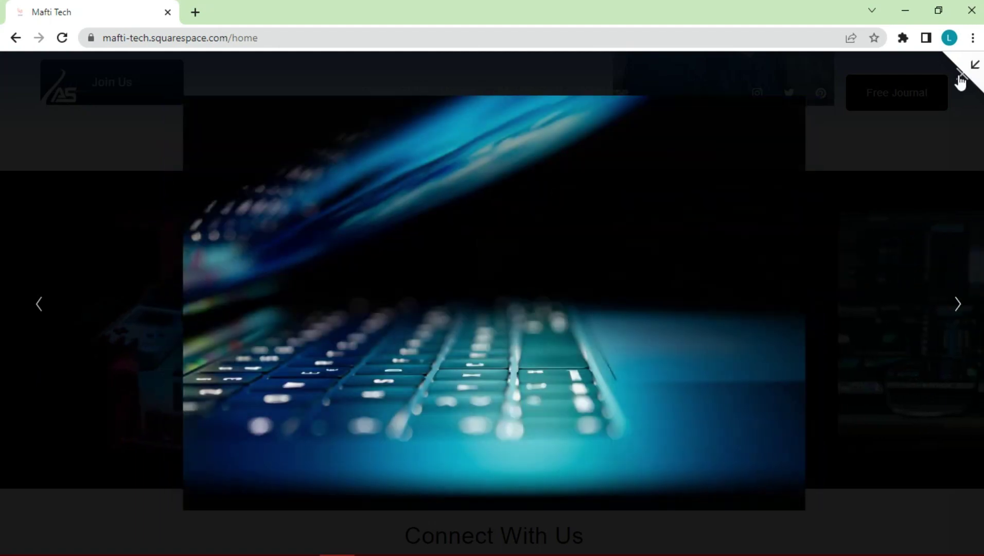
pyautogui.click(957, 81)
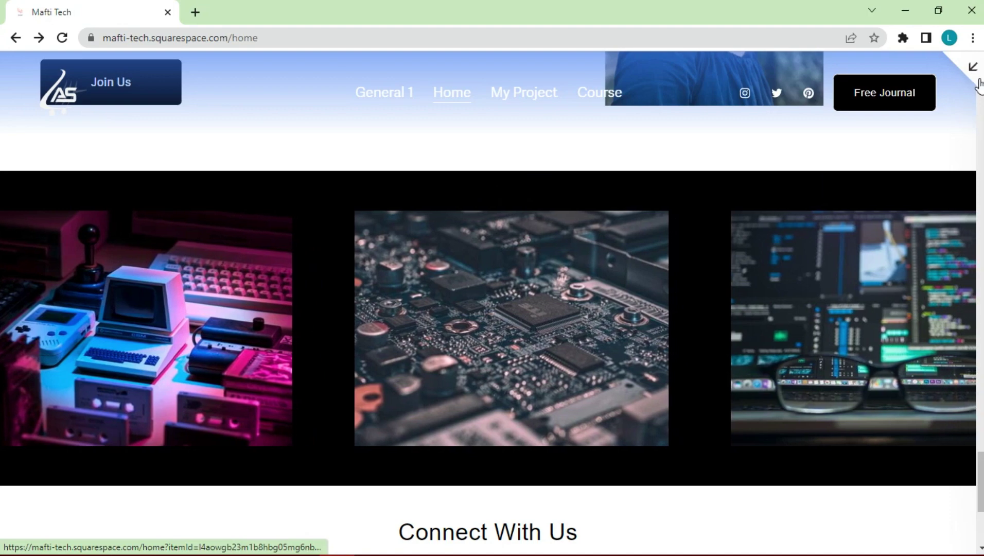
# Go to the admin dashboard and start editing the Home page, scrolling to the tech gallery
pyautogui.click(976, 78)
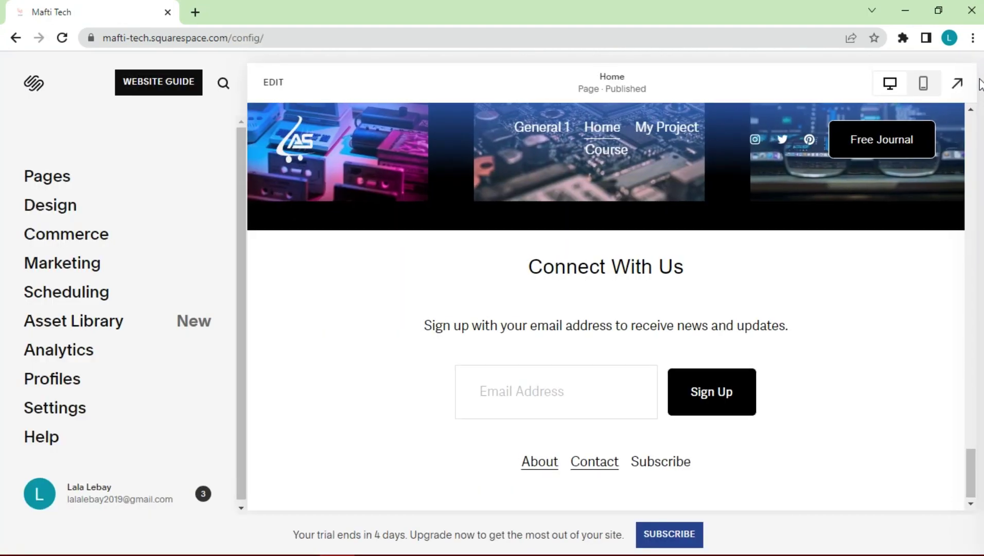
pyautogui.scroll(3, 621, 272)
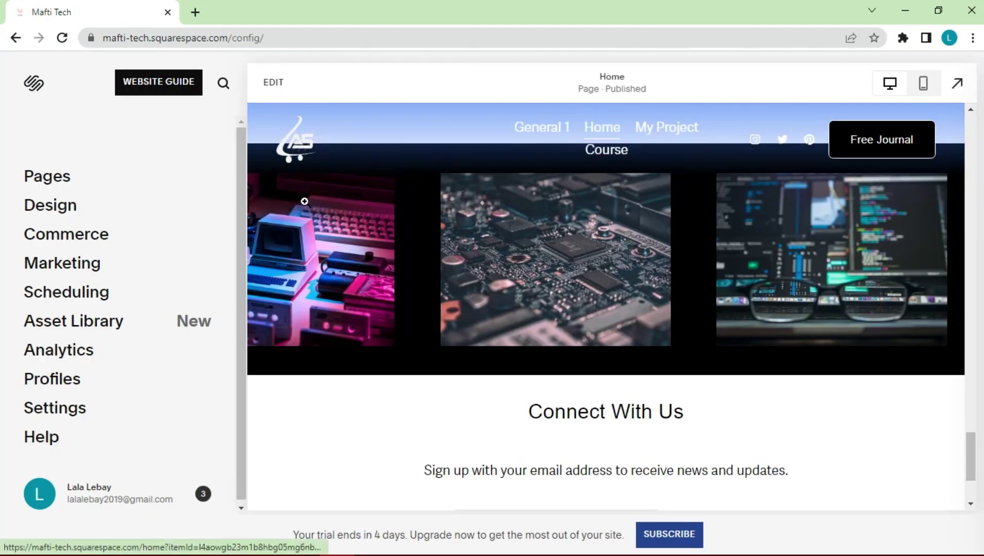
pyautogui.click(265, 93)
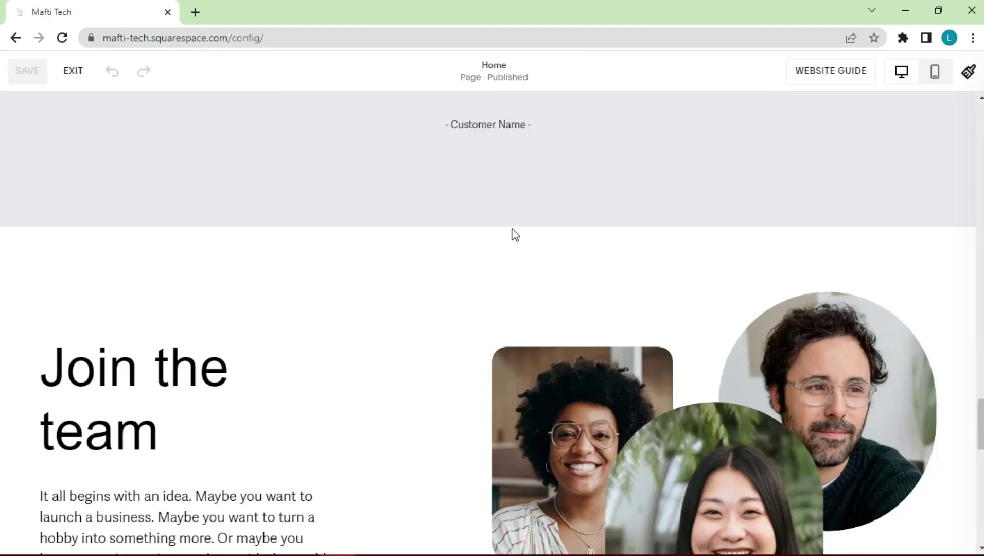
pyautogui.scroll(-8, 693, 303)
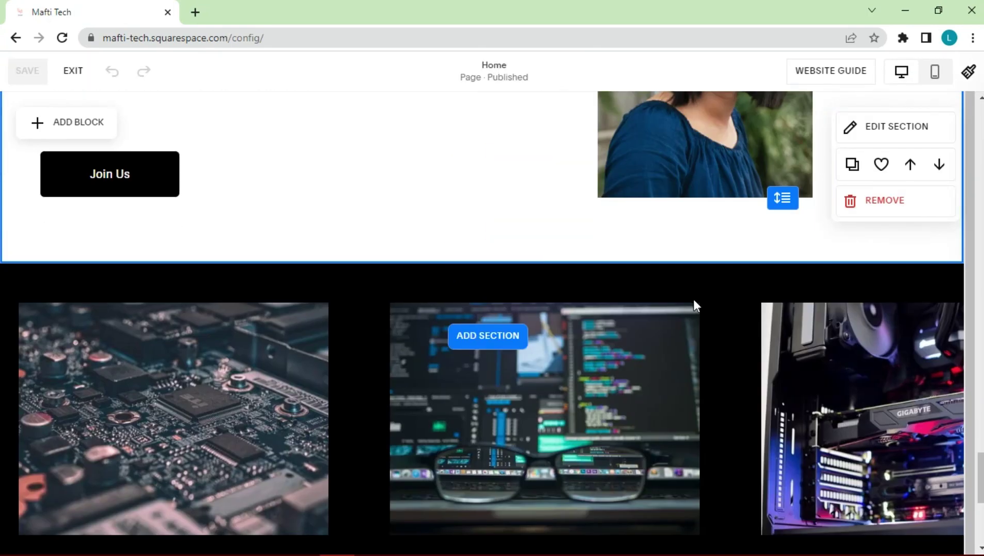
pyautogui.scroll(-4, 693, 303)
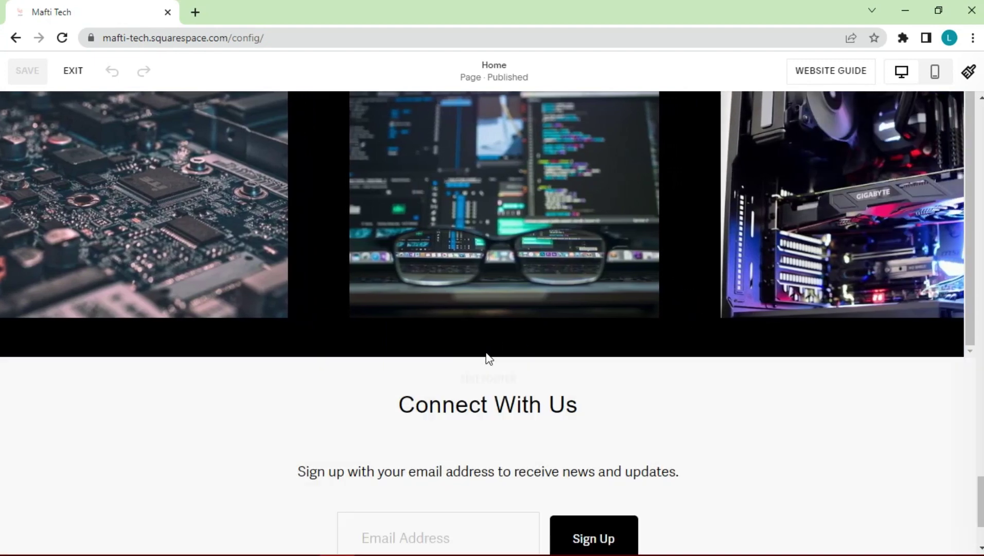
pyautogui.moveTo(488, 356)
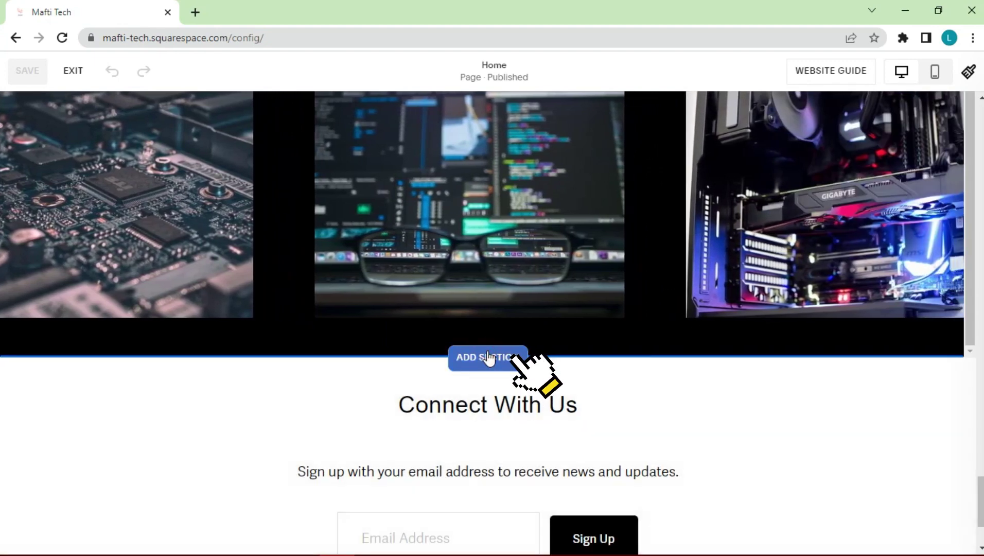
# Insert the three-image gallery template from the Images category below the tech gallery
pyautogui.click(488, 356)
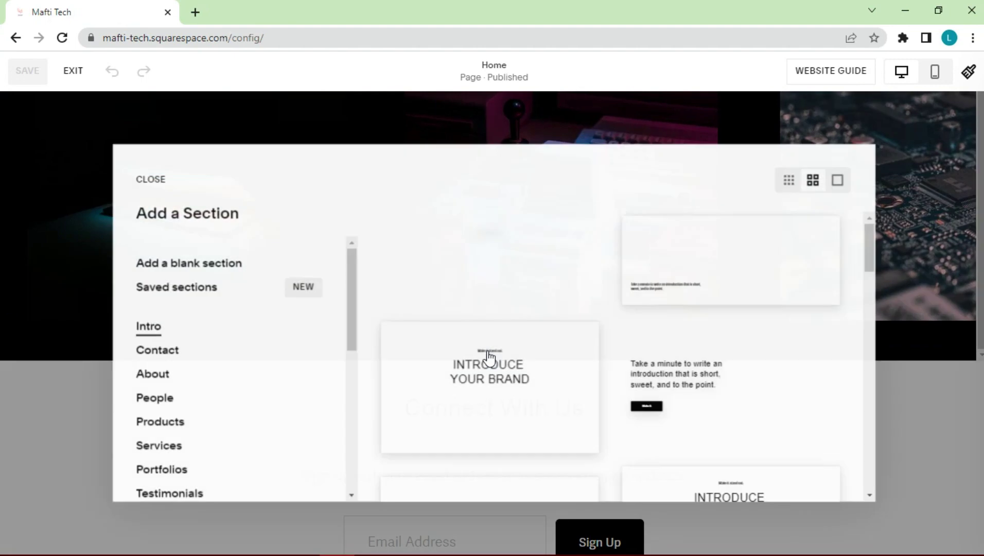
pyautogui.scroll(-4, 600, 322)
pyautogui.scroll(-7, 281, 371)
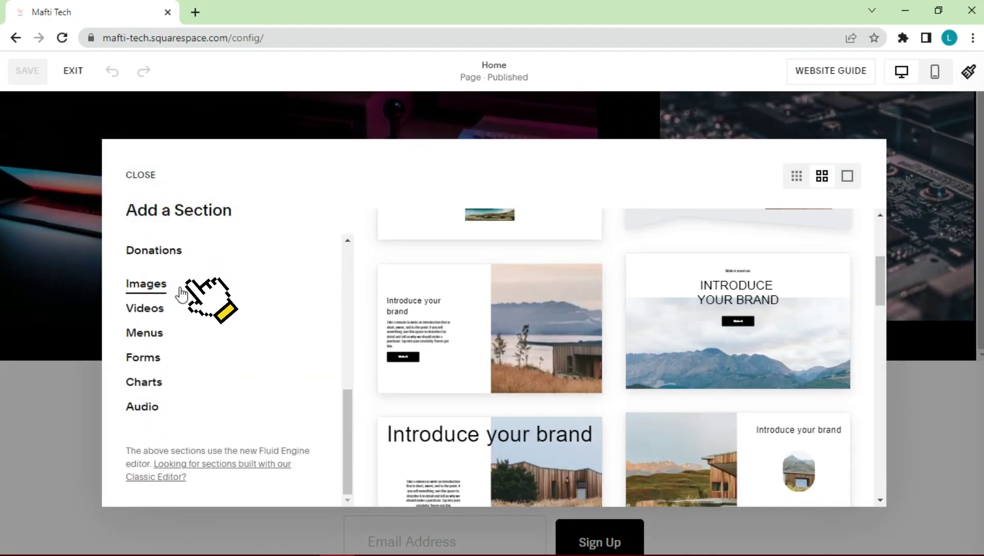
pyautogui.click(181, 293)
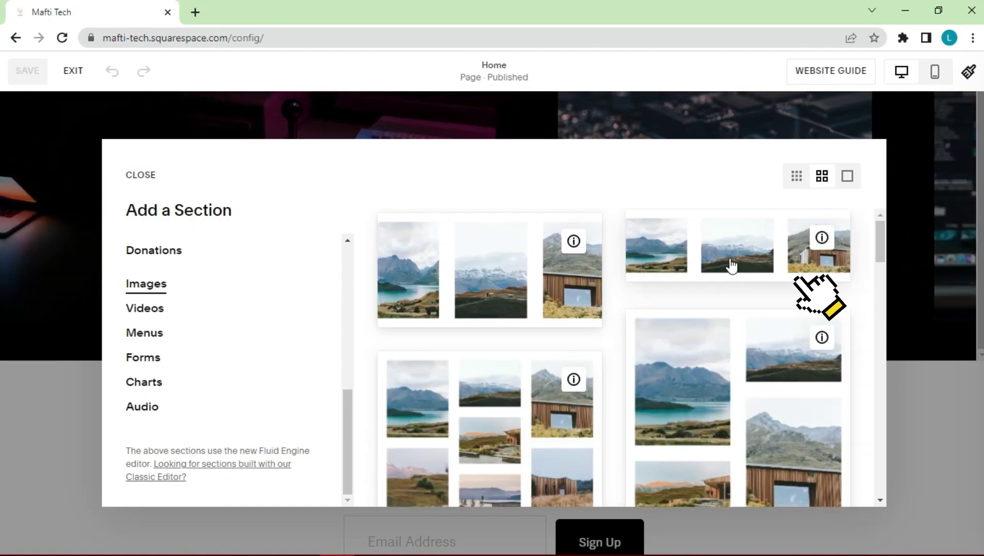
pyautogui.click(732, 266)
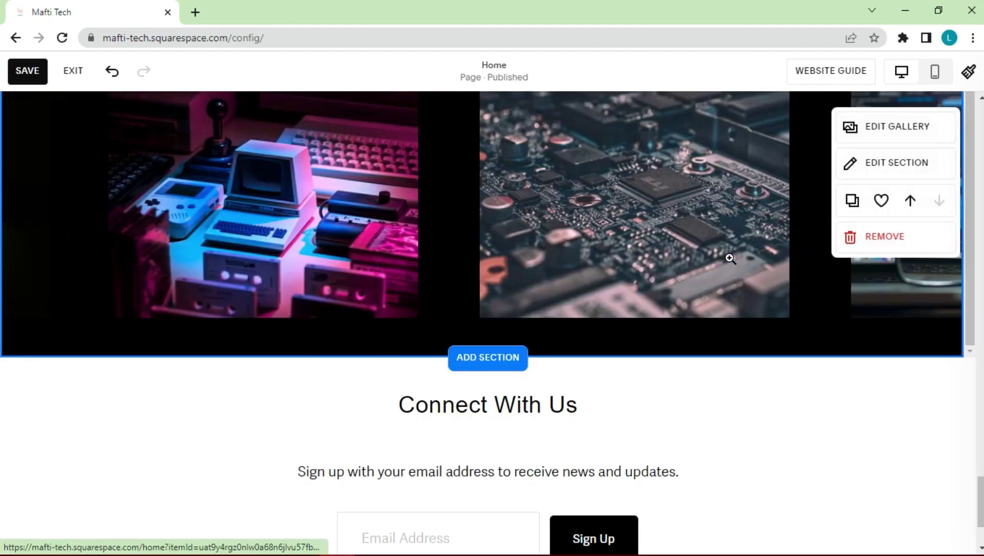
pyautogui.scroll(3, 645, 339)
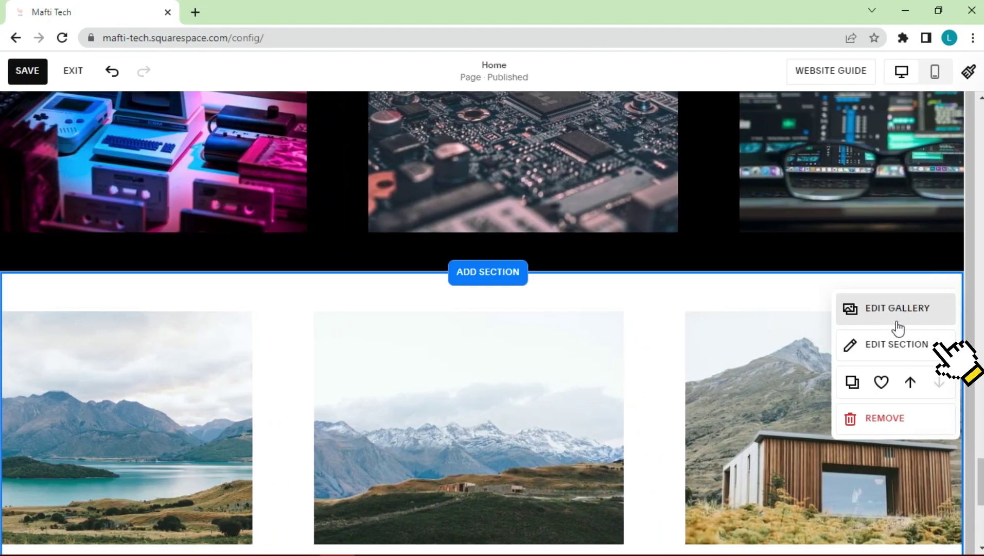
# Make the new gallery a Slideshow: Reel with Inset width and small (S) height
pyautogui.click(897, 342)
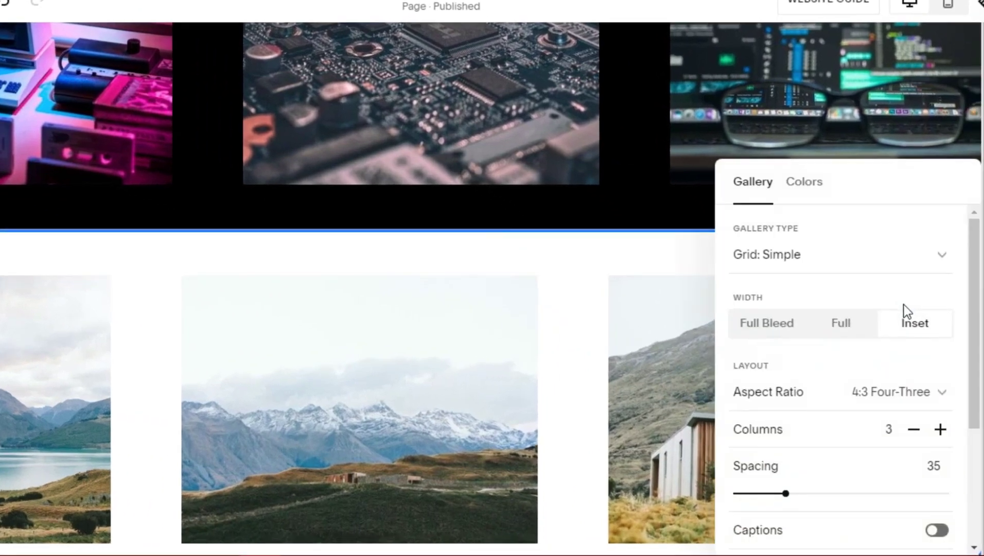
pyautogui.click(871, 267)
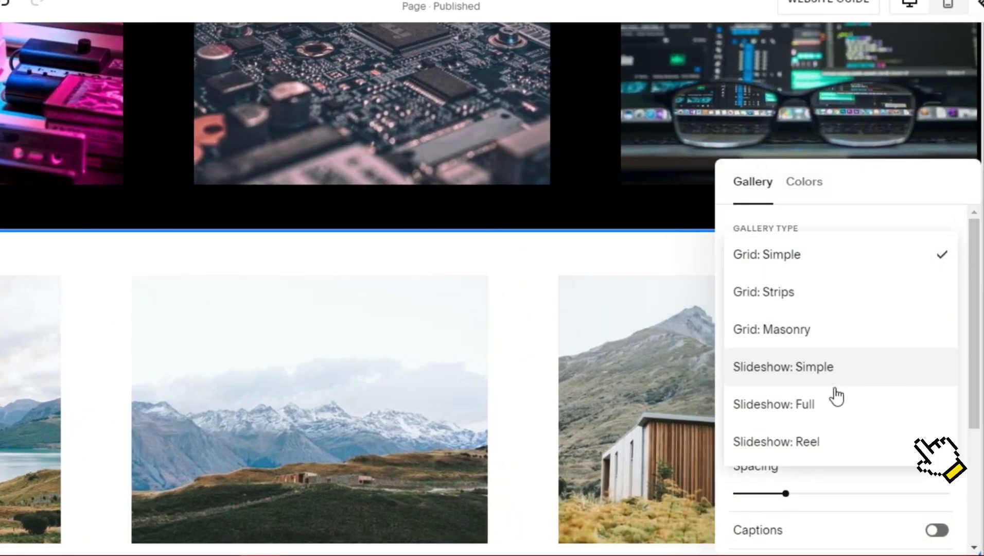
pyautogui.click(812, 442)
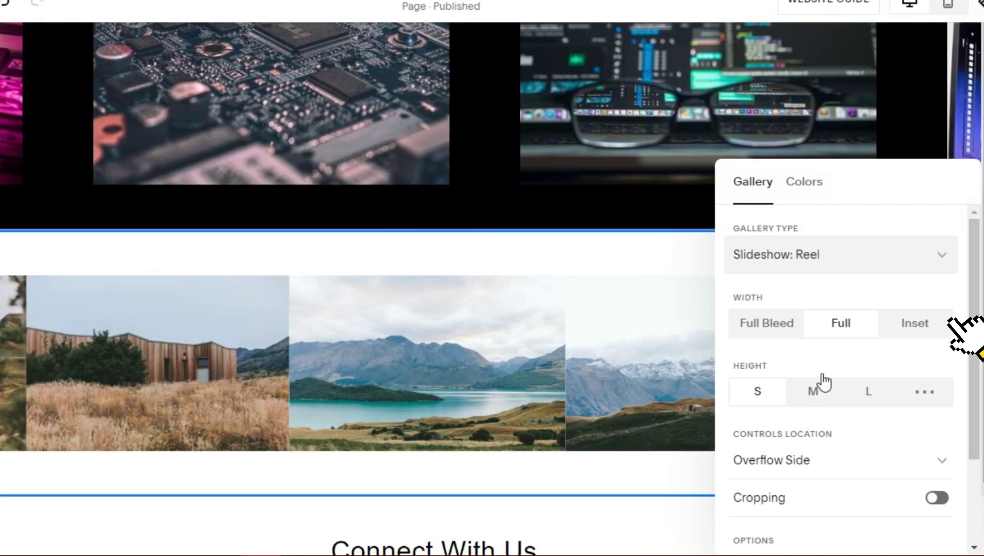
pyautogui.click(906, 324)
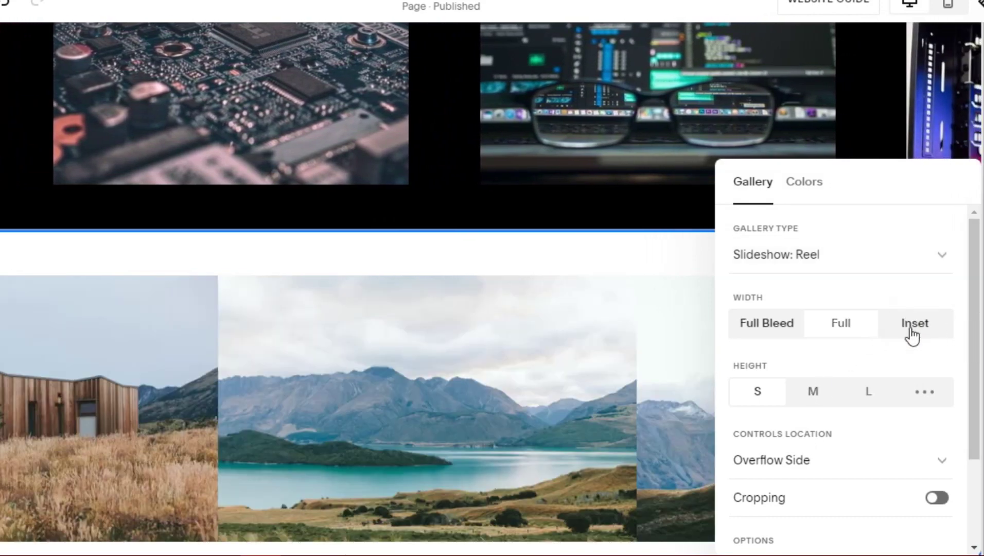
pyautogui.scroll(-2, 894, 350)
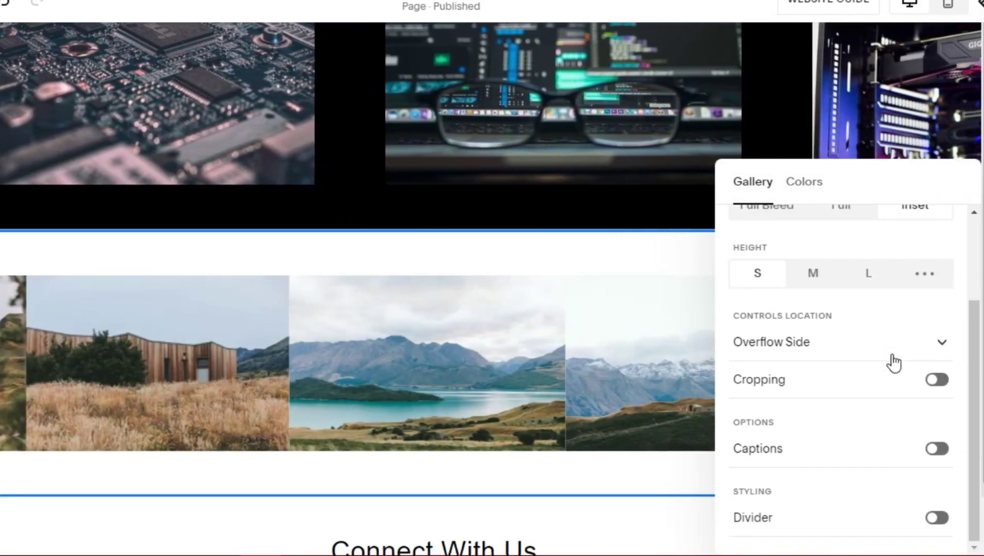
pyautogui.scroll(2, 890, 373)
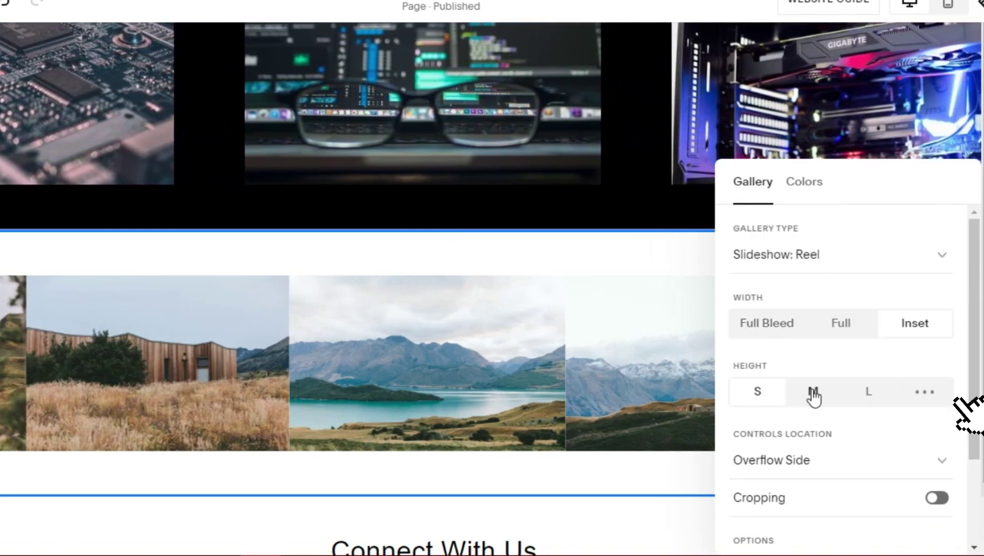
pyautogui.click(812, 391)
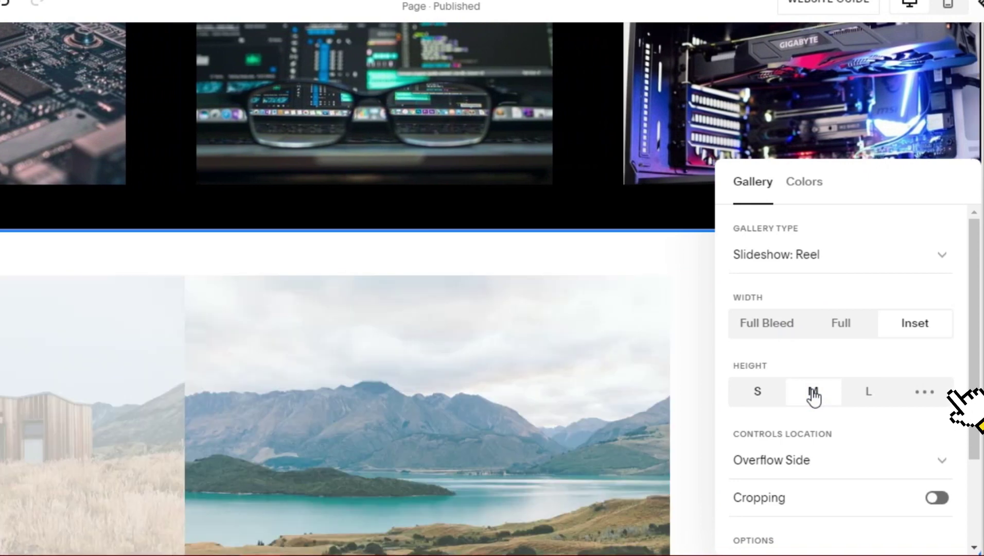
pyautogui.scroll(-5, 813, 398)
pyautogui.scroll(2, 808, 361)
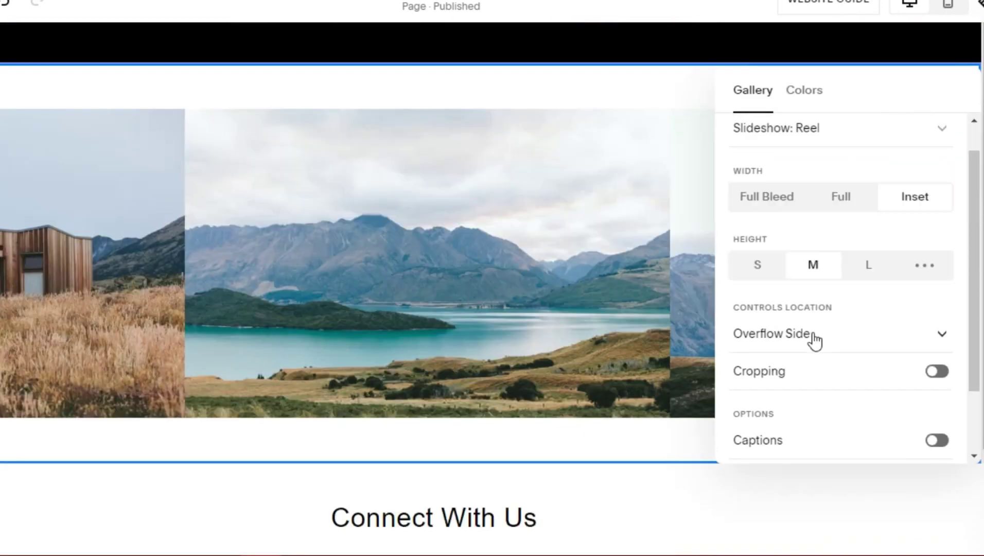
pyautogui.click(758, 267)
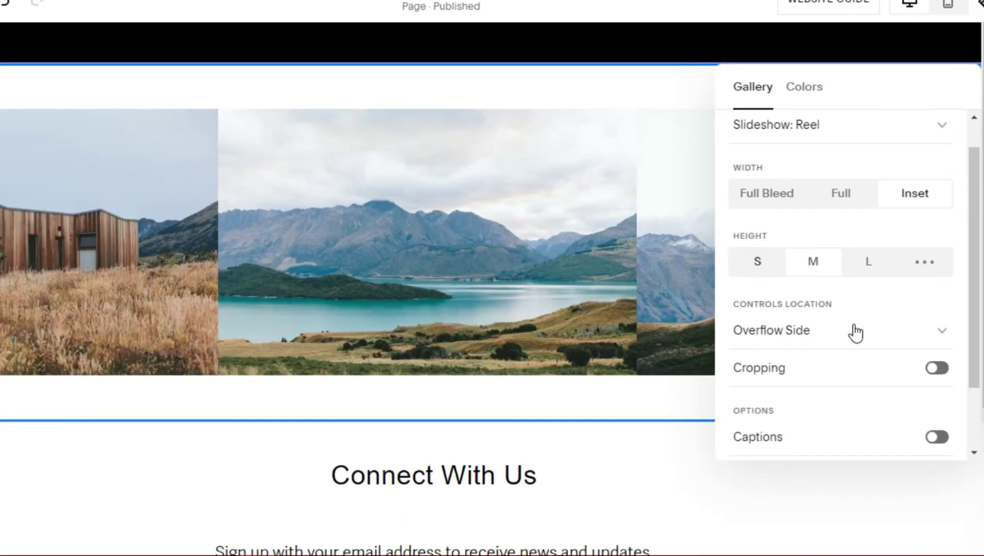
pyautogui.click(856, 329)
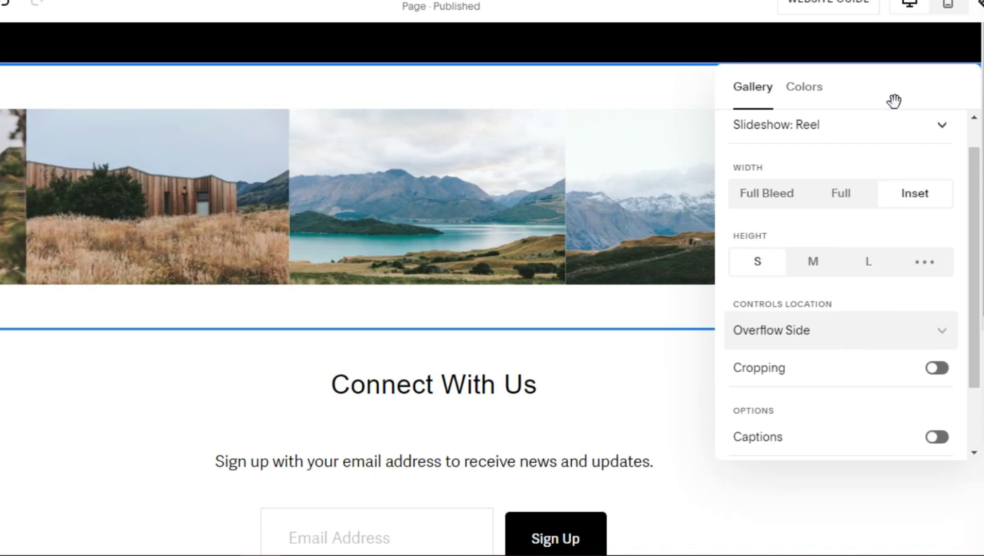
# Set the slideshow's Controls Location to Overflow Side
pyautogui.moveTo(894, 101); pyautogui.dragTo(486, 222)
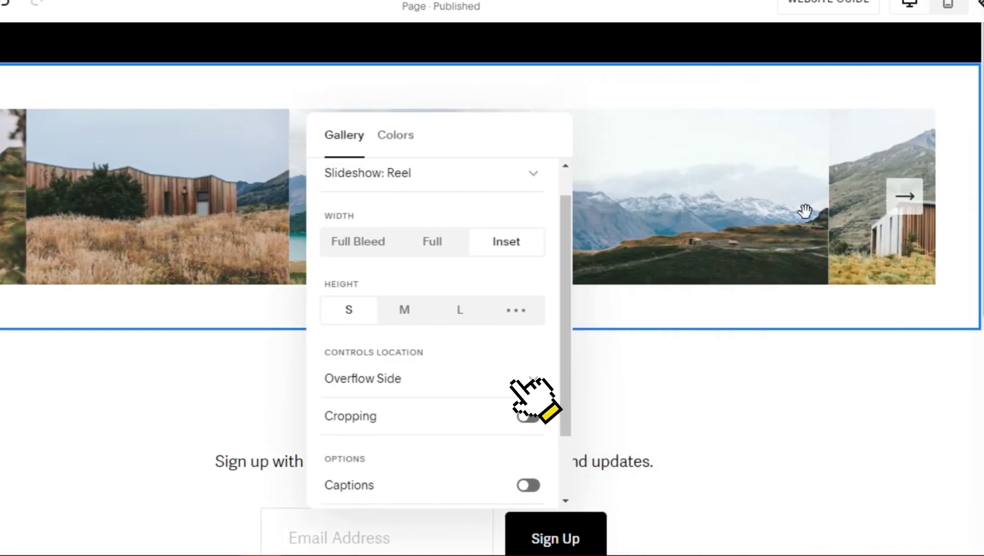
pyautogui.click(487, 383)
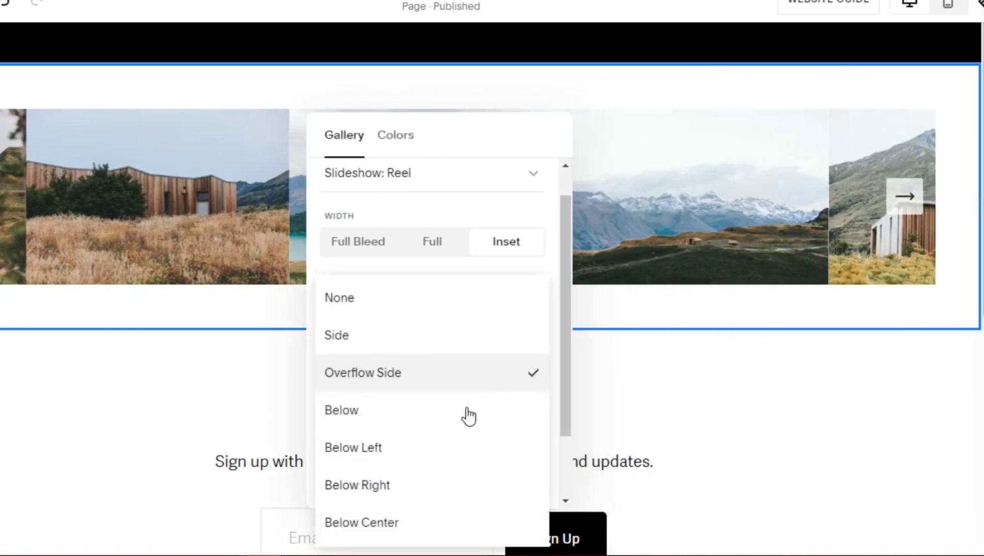
pyautogui.click(463, 483)
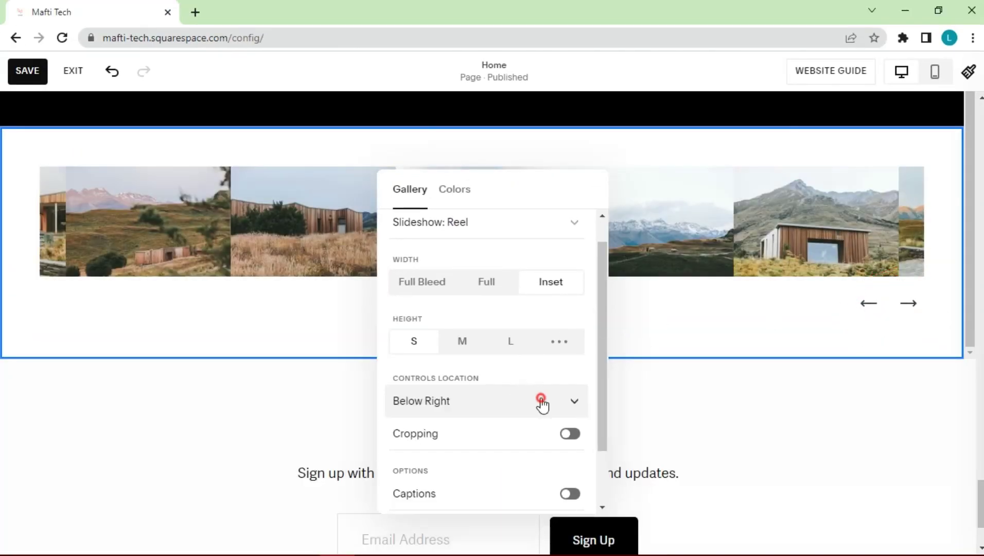
pyautogui.click(542, 404)
pyautogui.click(541, 306)
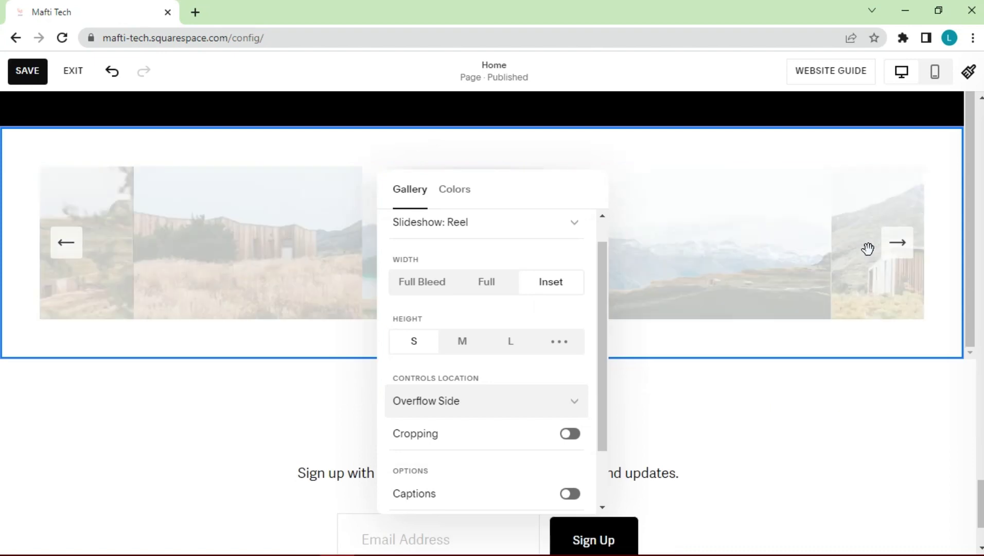
pyautogui.scroll(-2, 498, 424)
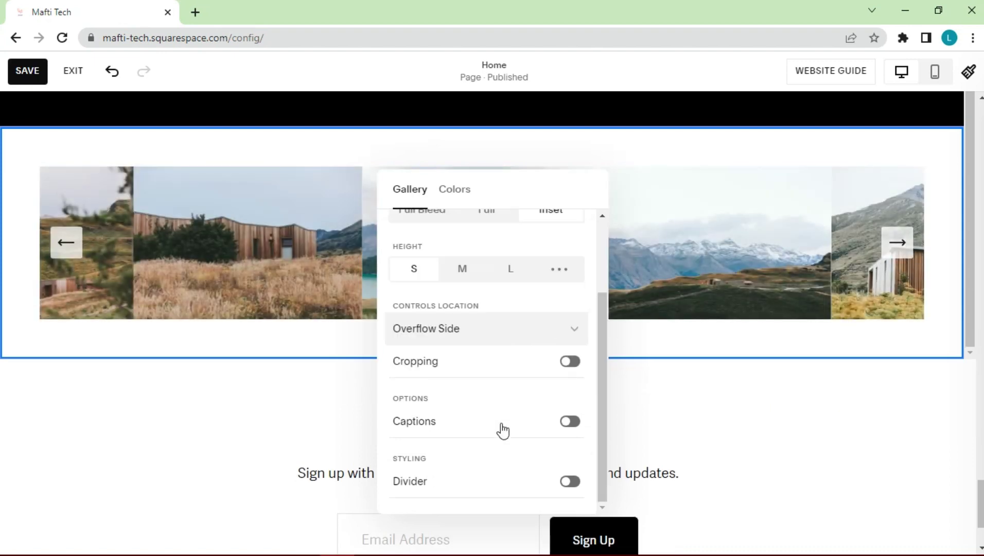
pyautogui.scroll(3, 502, 430)
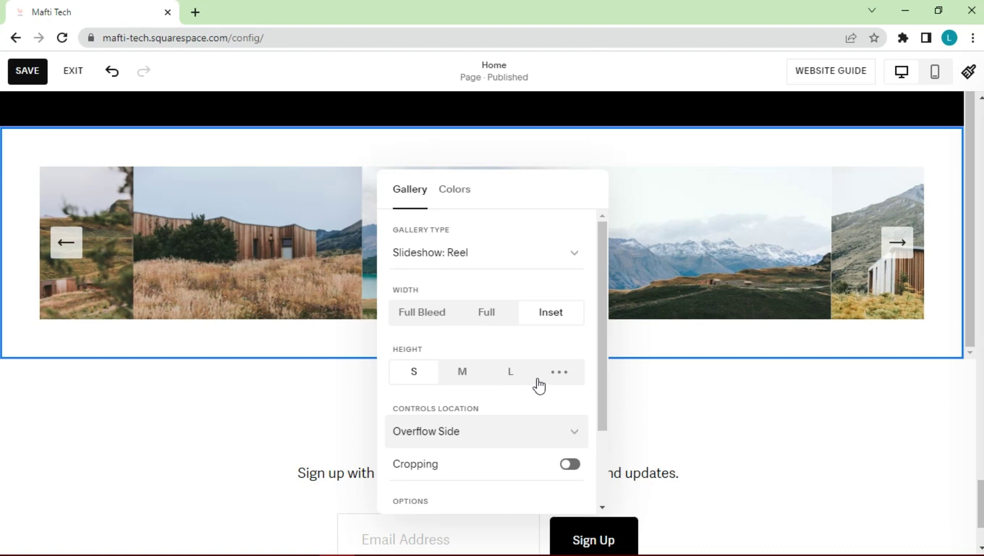
pyautogui.scroll(-2, 538, 403)
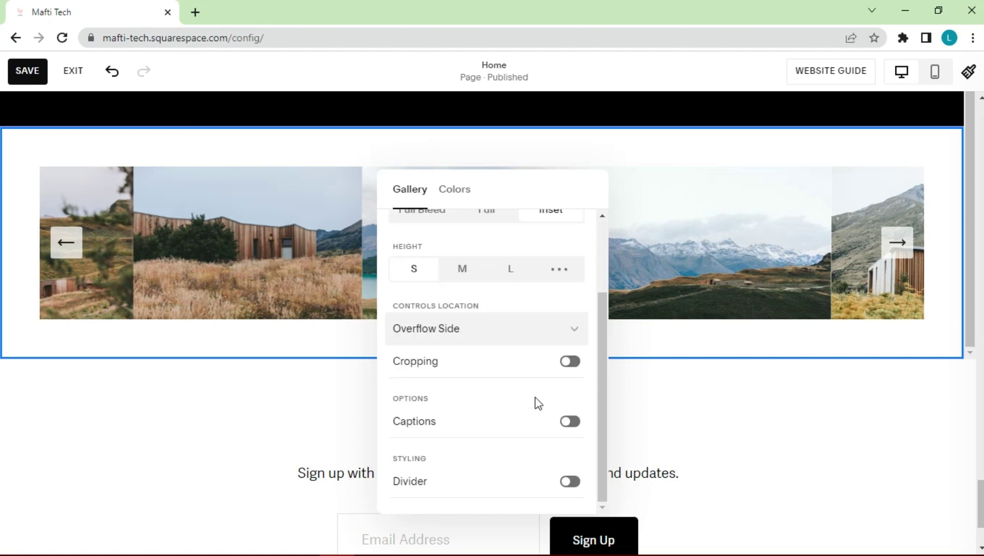
pyautogui.scroll(2, 564, 314)
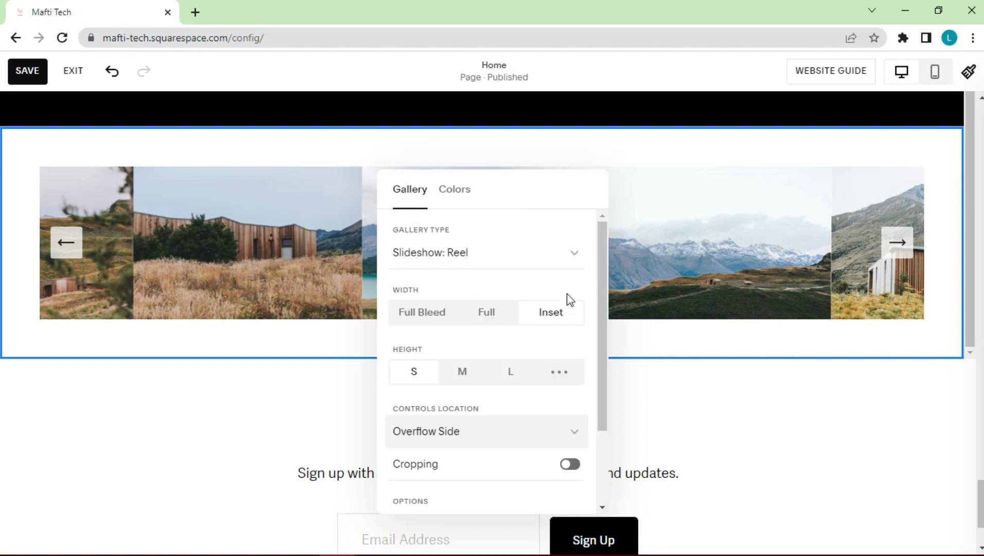
# Apply the Light 1 colour theme to the landscape gallery section, then view its Gallery settings
pyautogui.click(466, 198)
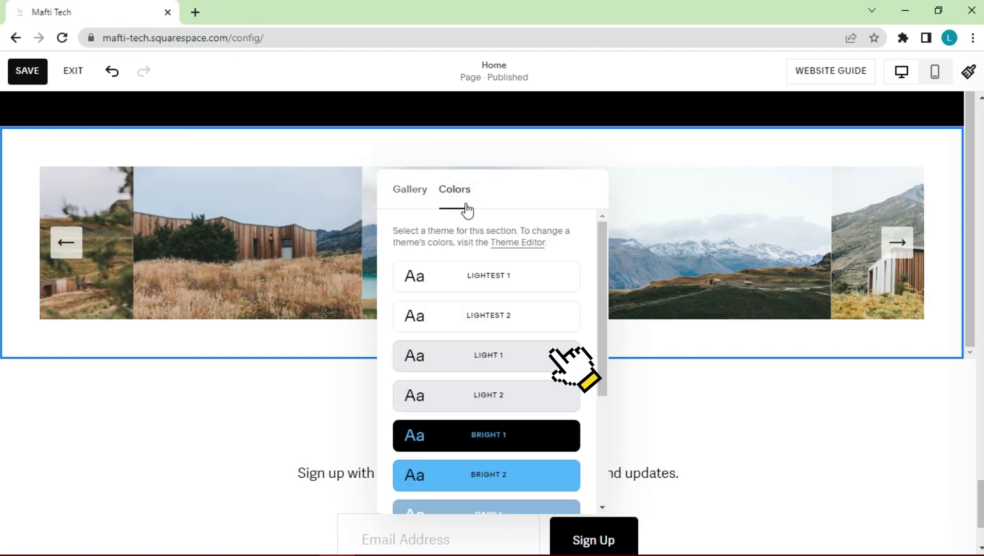
pyautogui.click(517, 365)
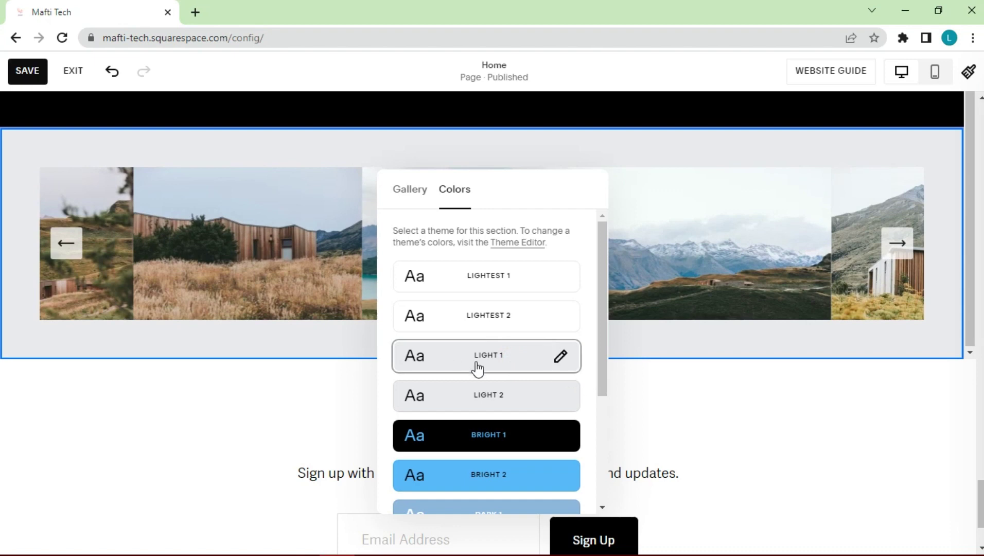
pyautogui.click(396, 200)
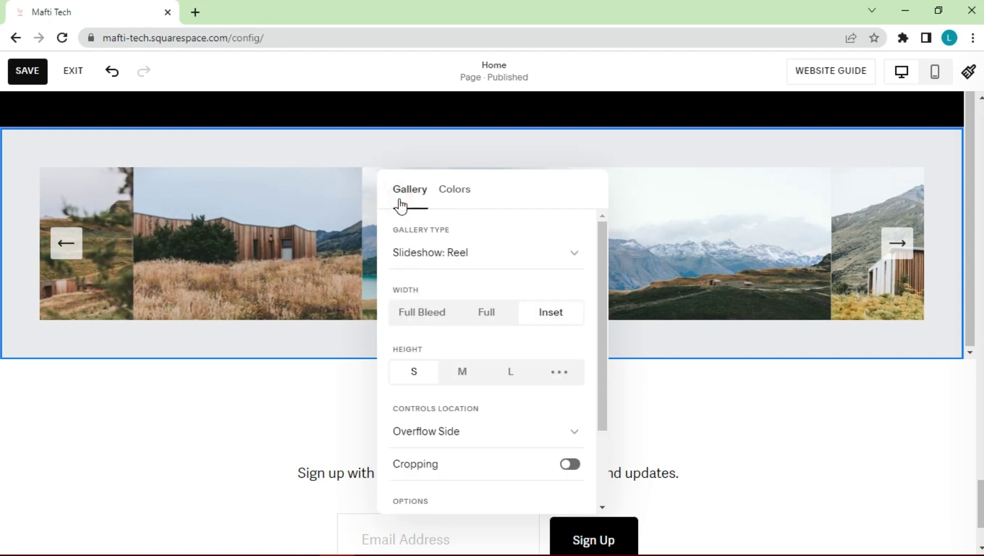
pyautogui.scroll(-3, 561, 359)
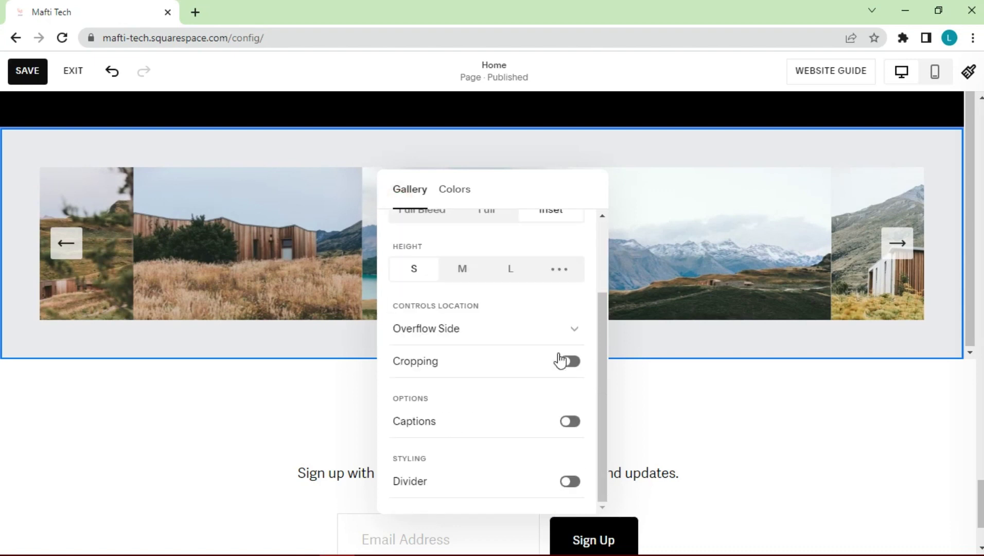
# Leave footer editing and reopen the landscape gallery's settings
pyautogui.click(821, 358)
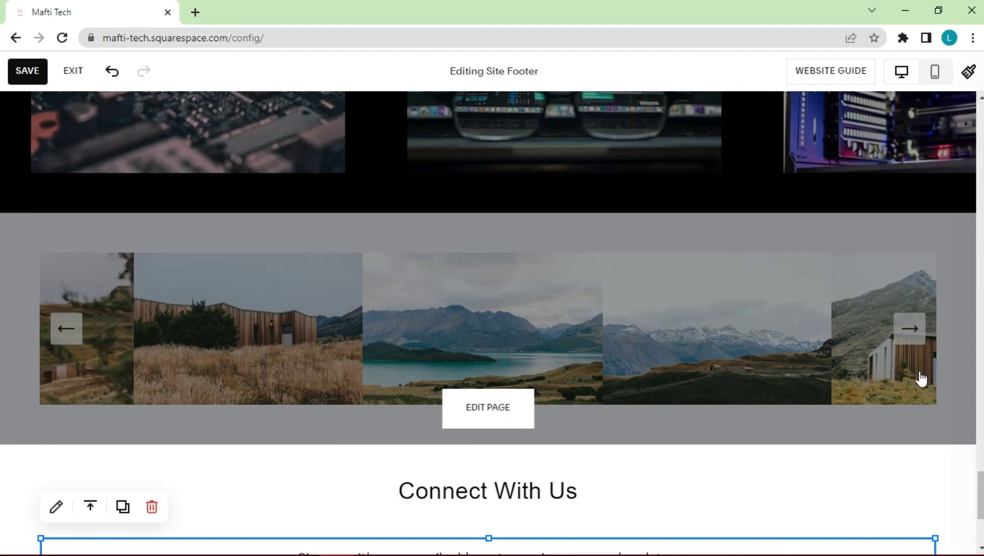
pyautogui.click(921, 370)
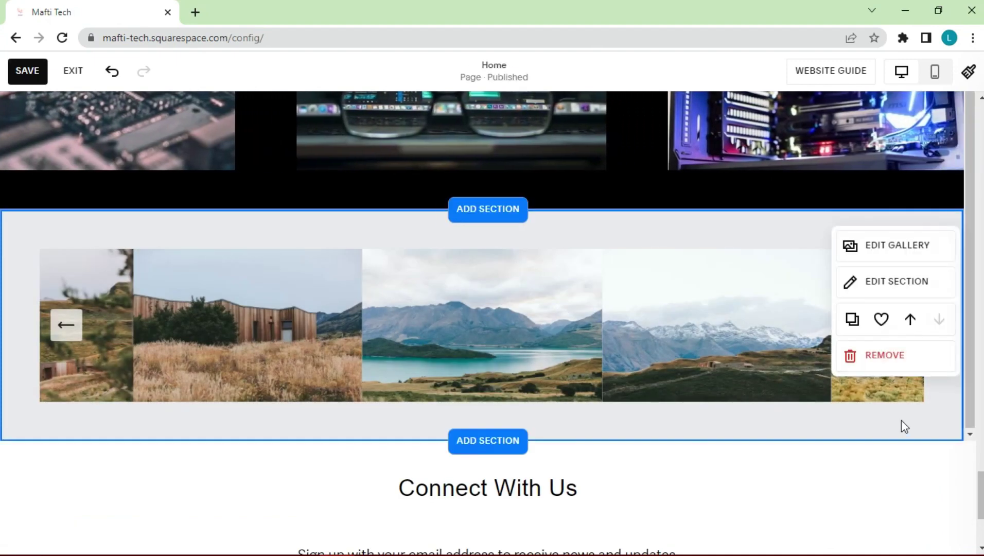
pyautogui.click(912, 460)
pyautogui.scroll(4, 686, 230)
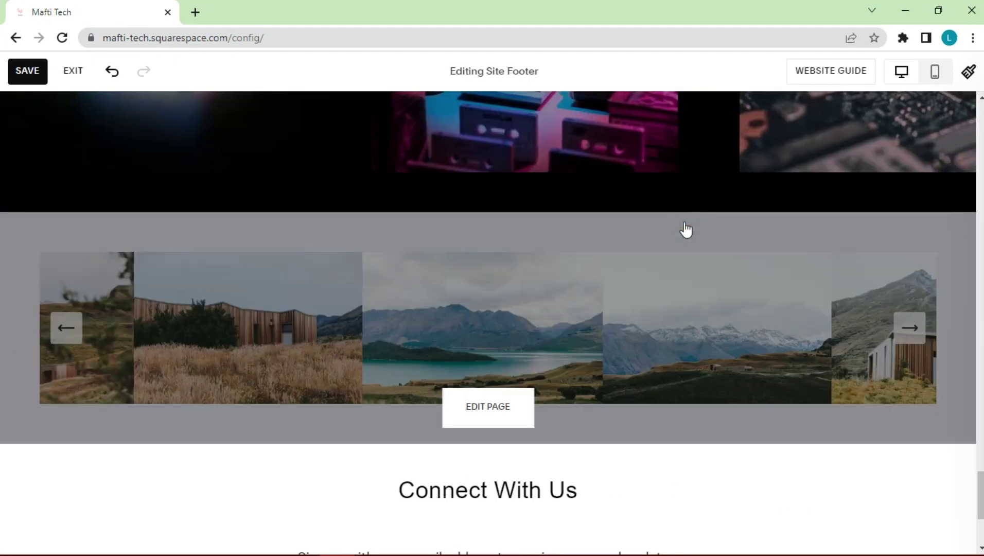
pyautogui.click(607, 233)
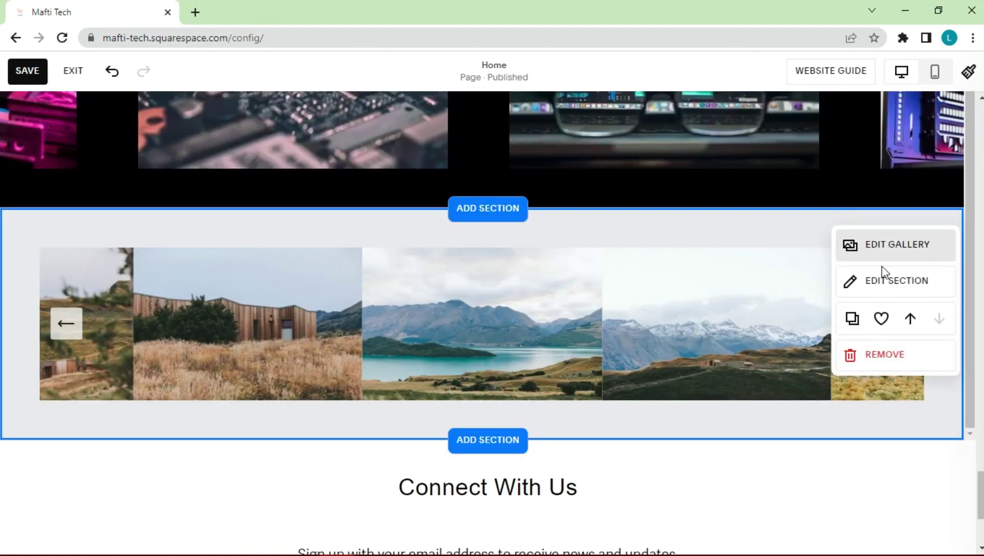
pyautogui.click(885, 282)
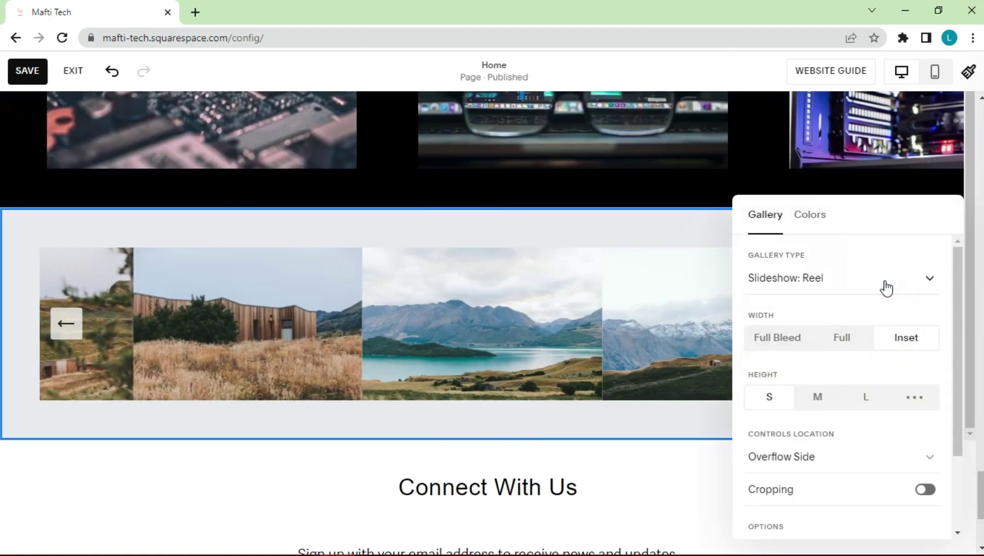
# Try the Slideshow: Simple and then Slideshow: Full gallery types
pyautogui.click(596, 242)
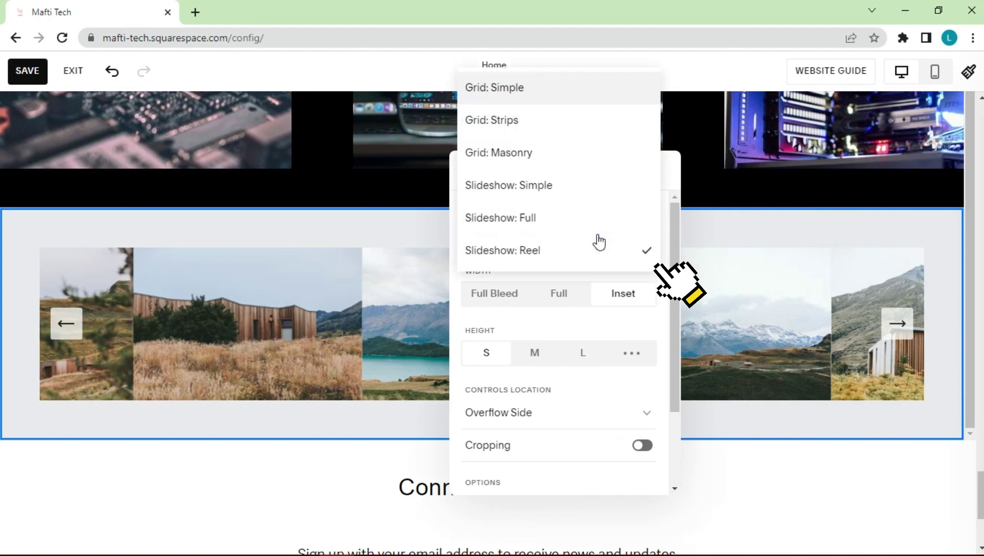
pyautogui.click(663, 185)
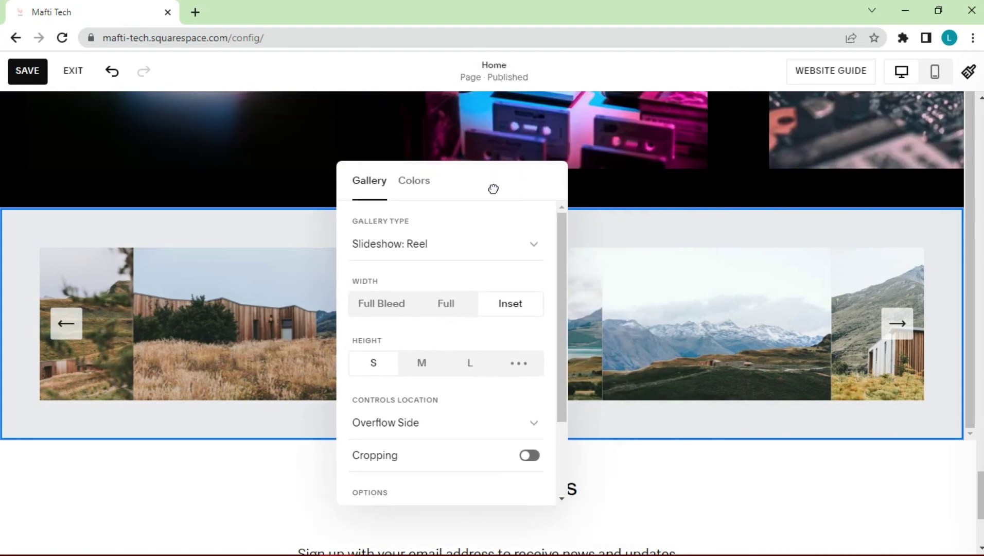
pyautogui.click(510, 258)
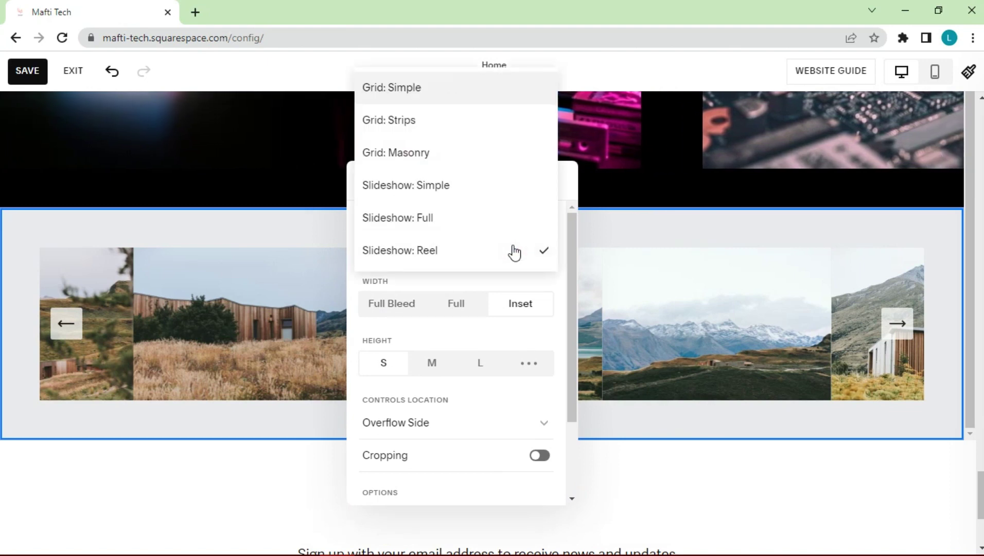
pyautogui.click(503, 186)
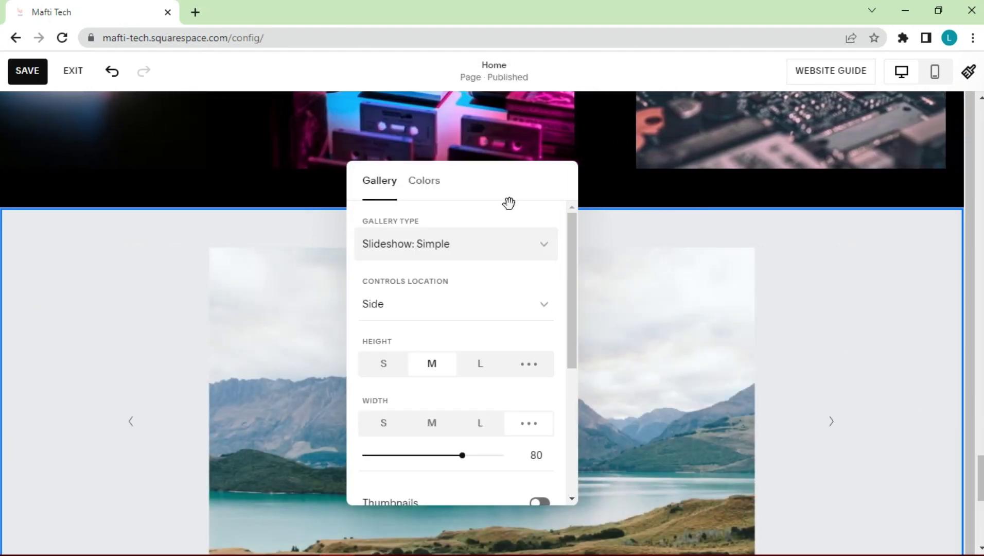
pyautogui.scroll(-3, 524, 315)
pyautogui.scroll(3, 487, 308)
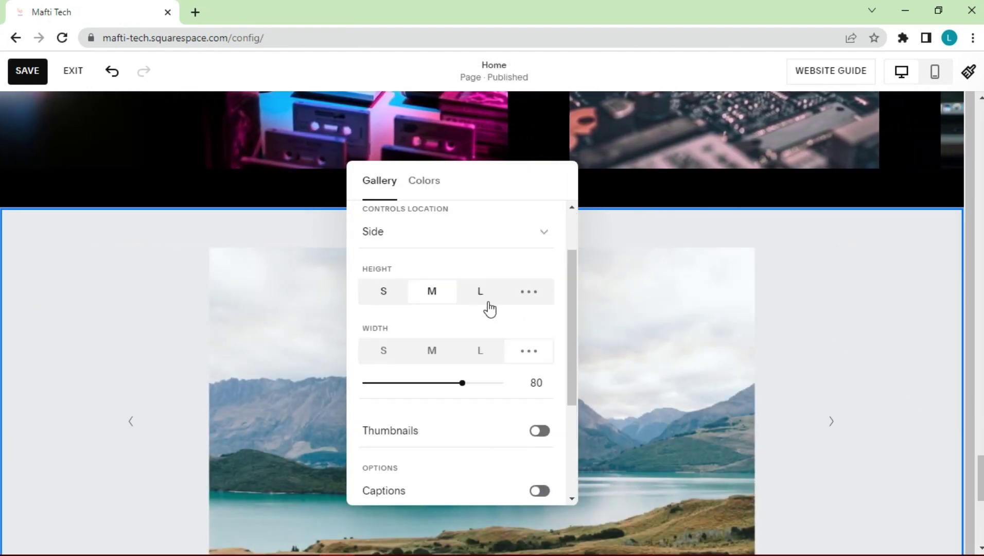
pyautogui.click(509, 248)
pyautogui.click(498, 281)
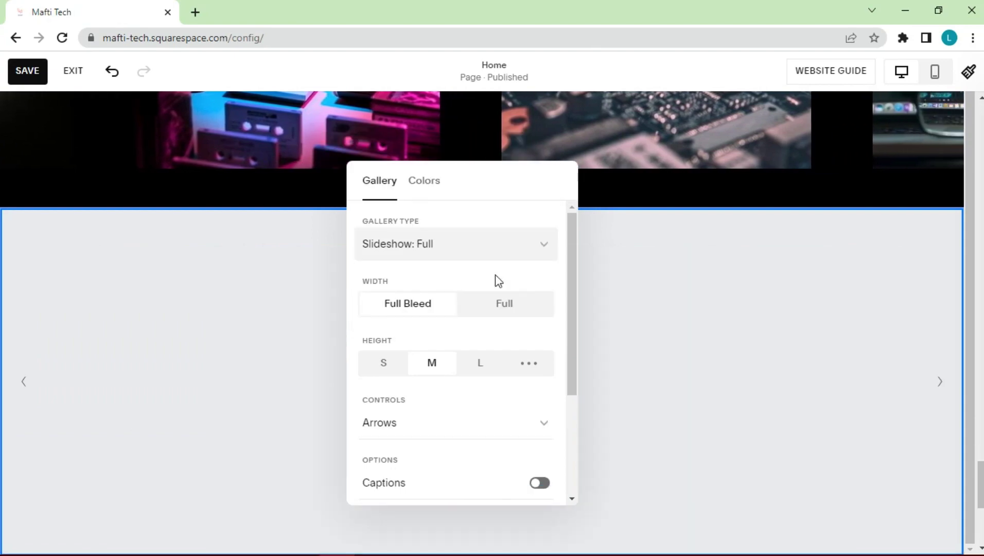
pyautogui.scroll(-3, 807, 436)
pyautogui.scroll(2, 823, 425)
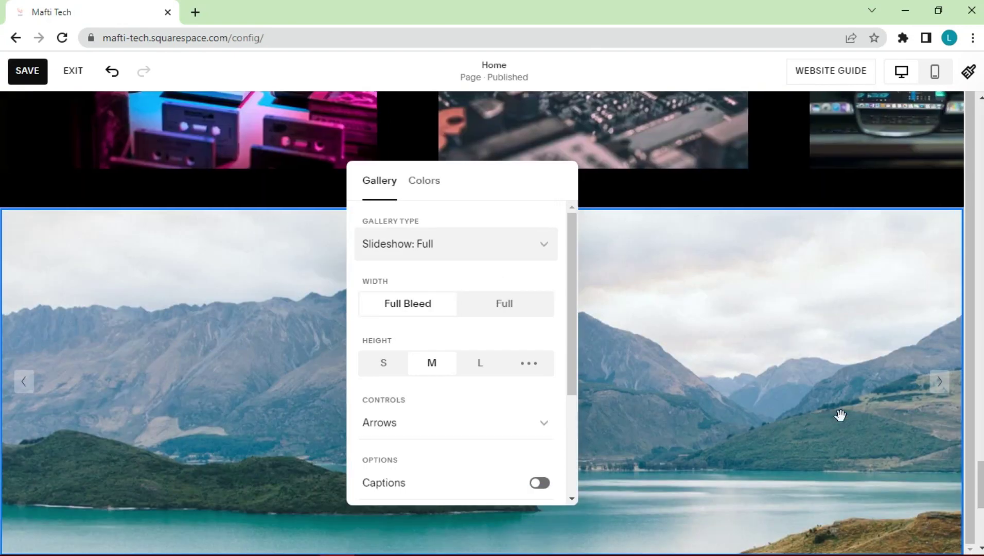
# Return the gallery to Slideshow: Reel with Full width and save the page
pyautogui.click(523, 250)
pyautogui.click(484, 278)
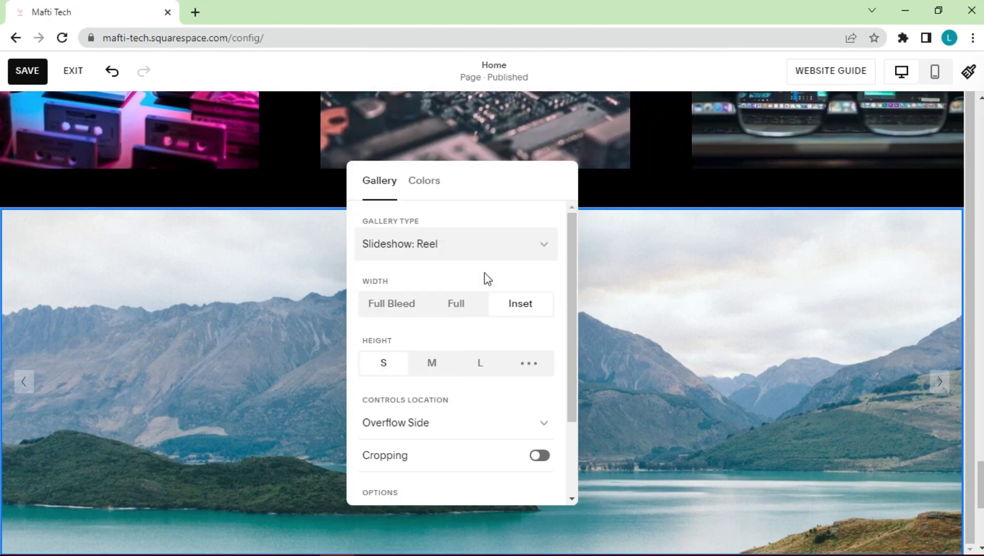
pyautogui.click(463, 311)
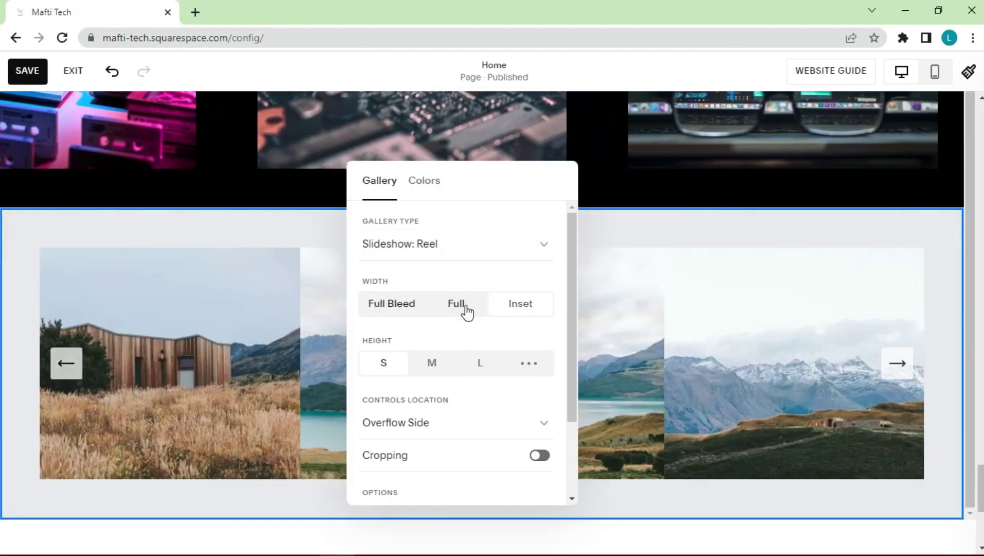
pyautogui.click(397, 307)
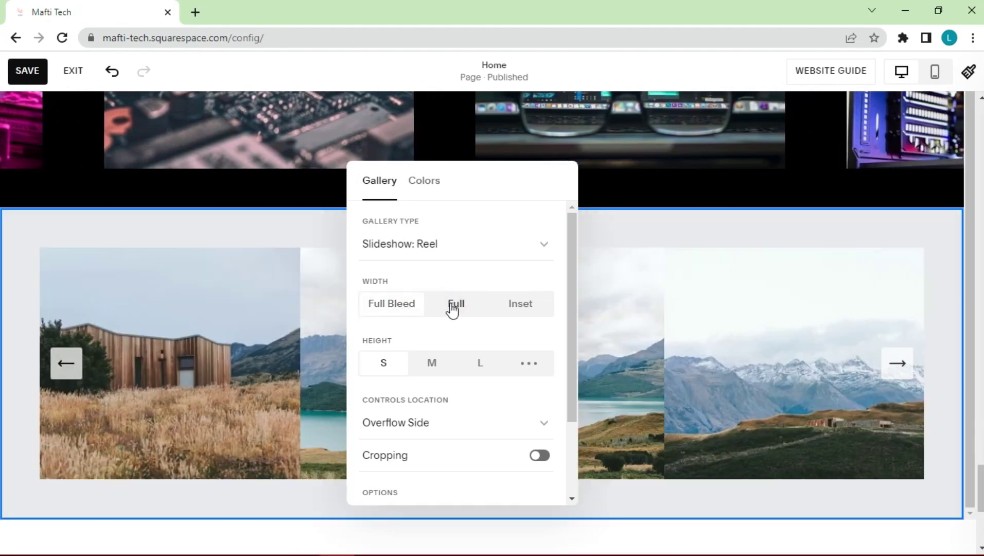
pyautogui.click(453, 306)
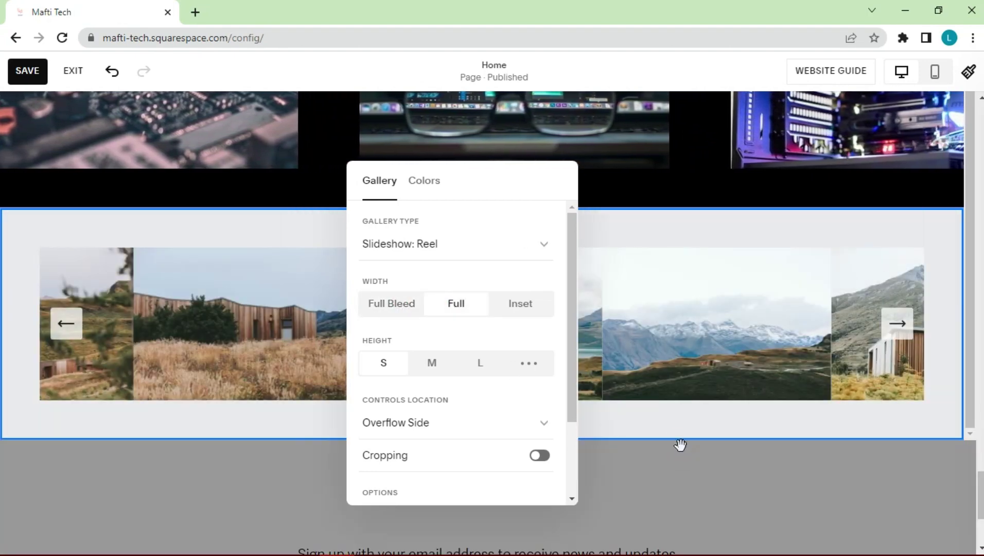
pyautogui.click(681, 446)
pyautogui.scroll(4, 314, 218)
pyautogui.click(32, 72)
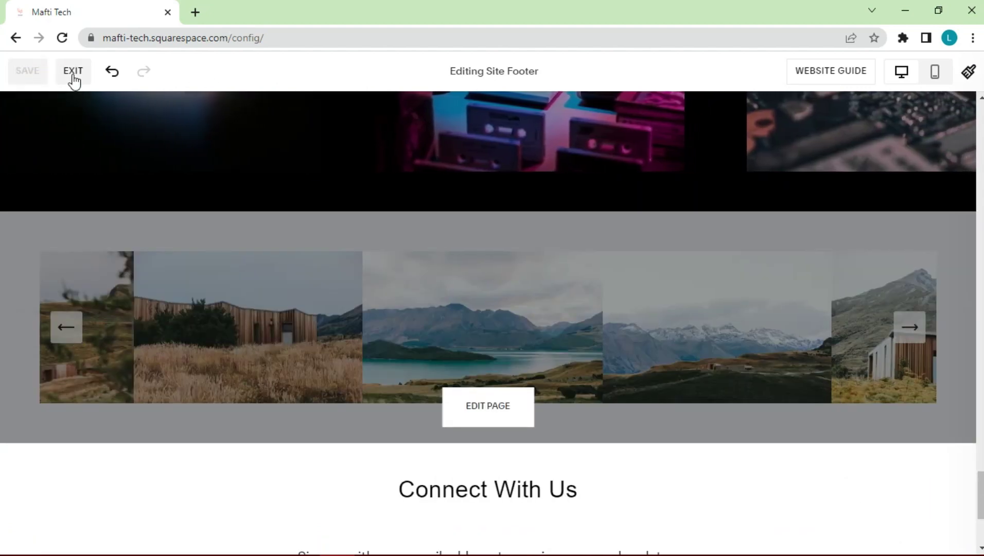
# Exit the page editor and expand the Home page preview to the full window
pyautogui.click(72, 72)
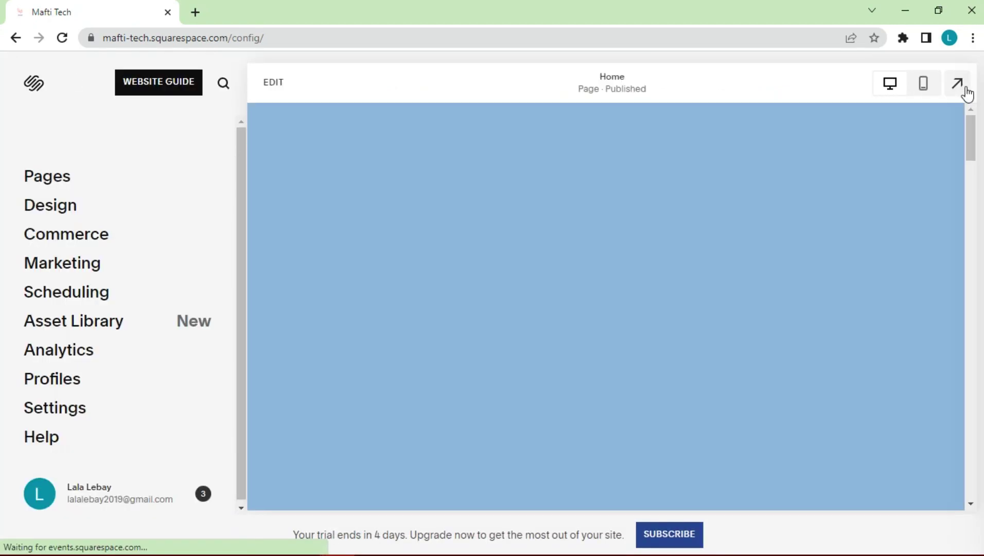
pyautogui.scroll(-5, 926, 252)
pyautogui.scroll(-10, 913, 267)
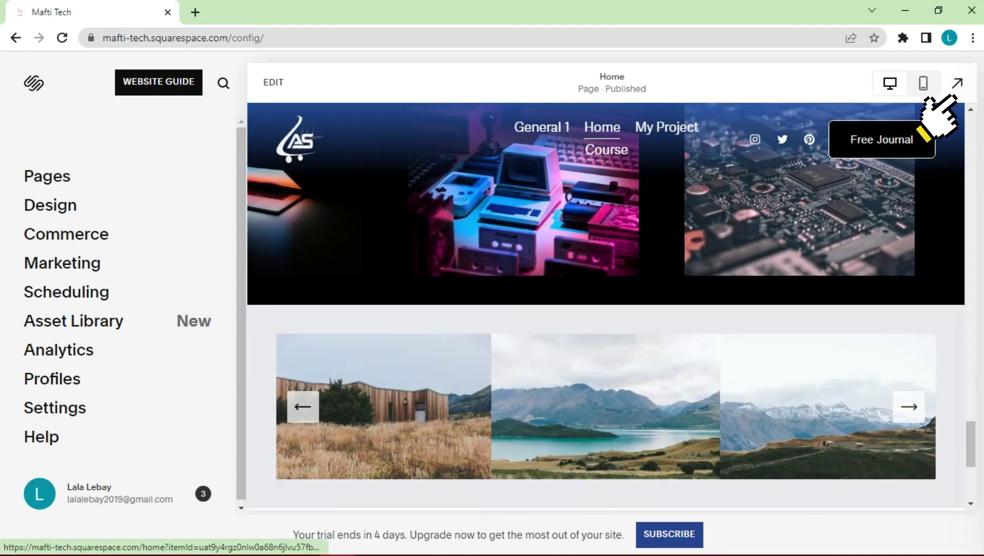
pyautogui.click(956, 83)
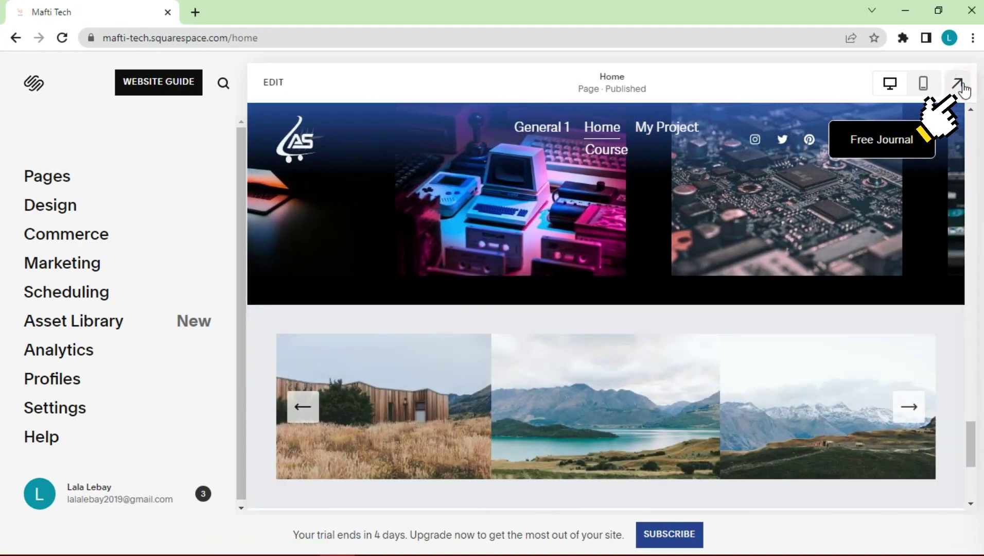
# Scroll to the landscape reel and advance it ten slides with its right arrow
pyautogui.scroll(-5, 894, 265)
pyautogui.scroll(-10, 896, 273)
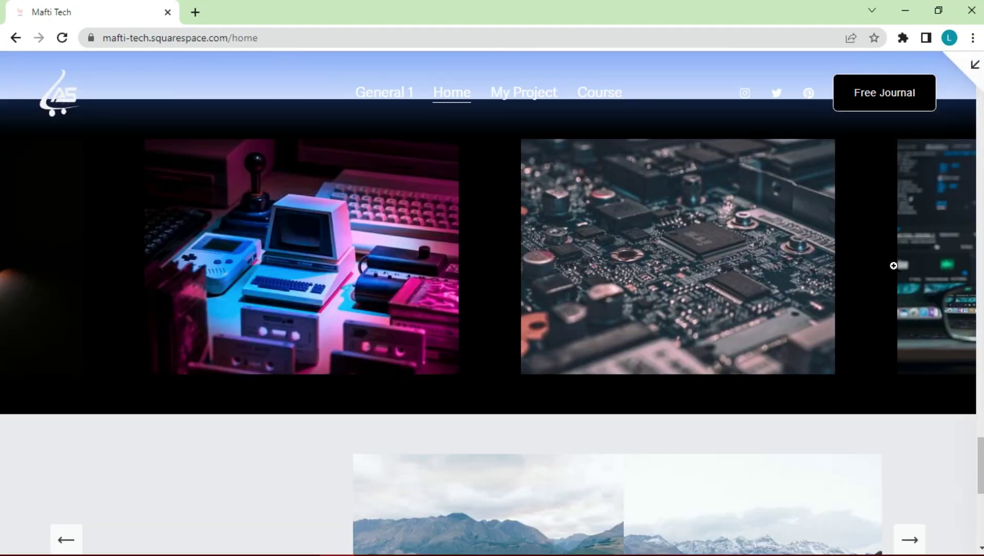
pyautogui.click(909, 323)
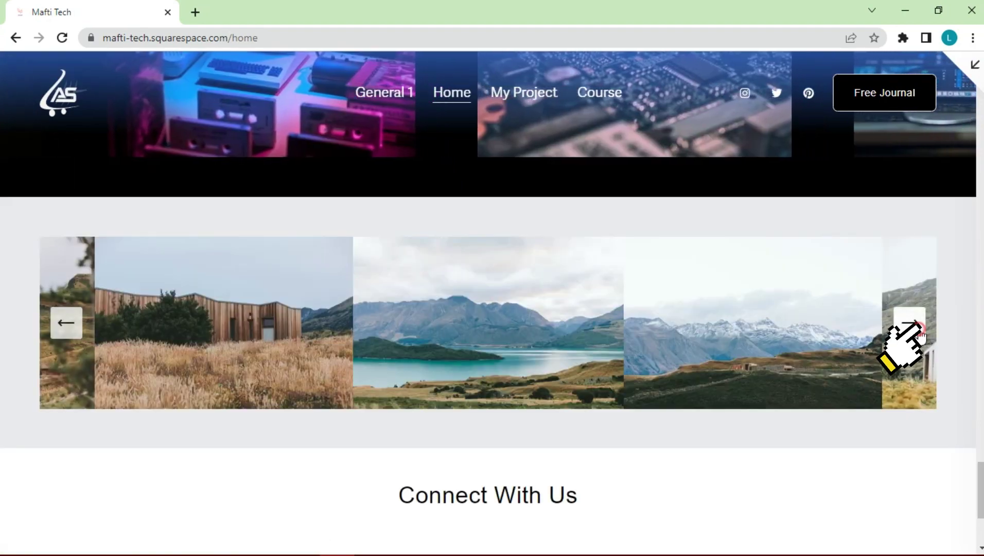
pyautogui.click(909, 323)
pyautogui.click(919, 332)
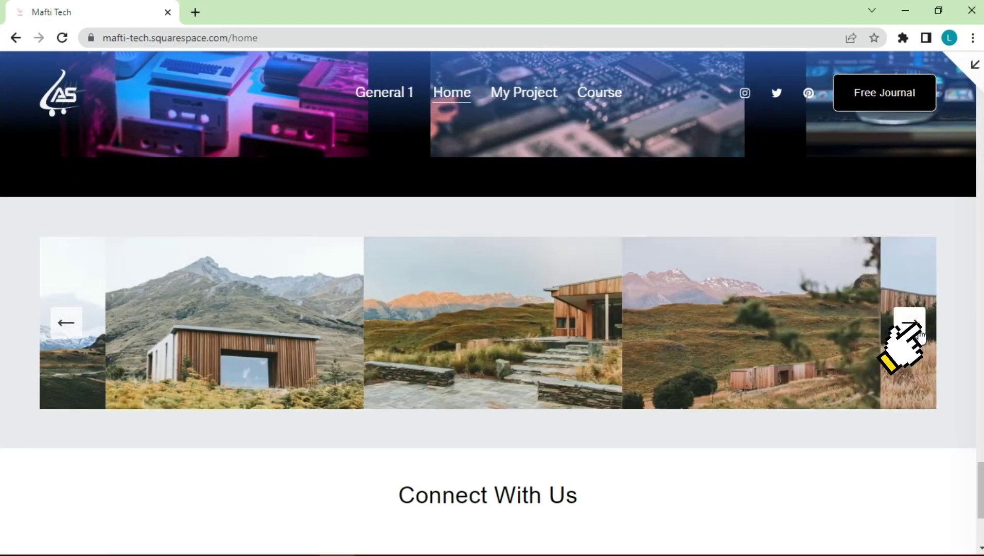
pyautogui.click(919, 332)
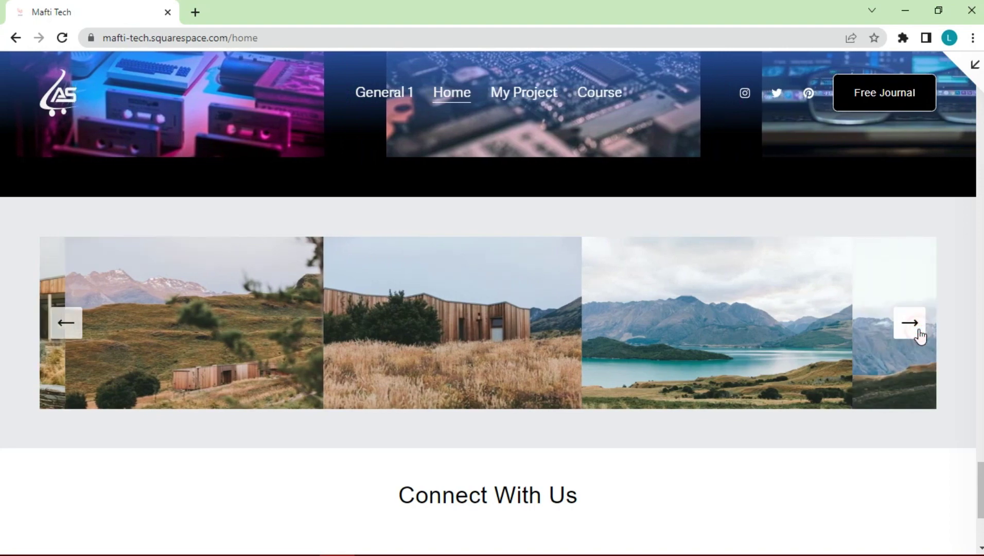
pyautogui.click(910, 323)
pyautogui.click(909, 323)
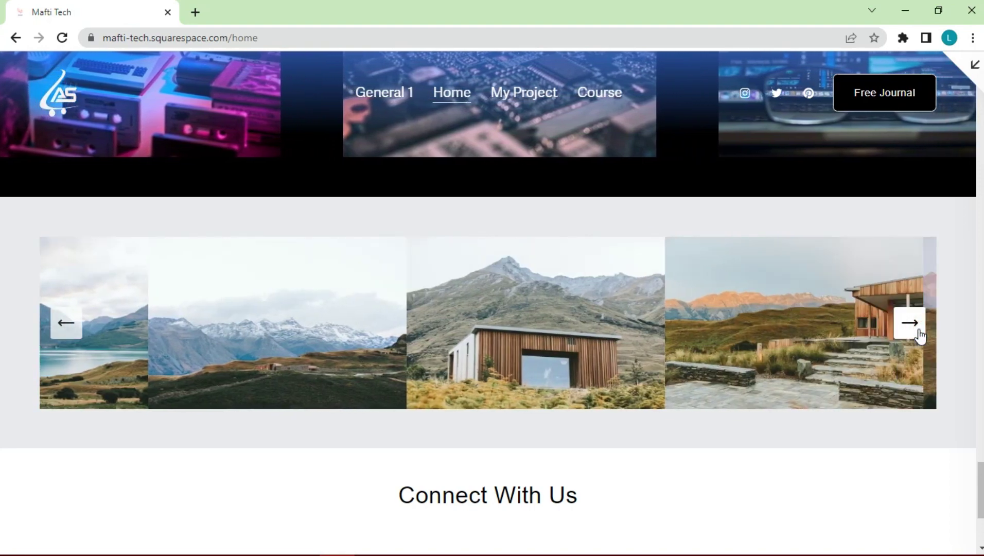
pyautogui.click(910, 323)
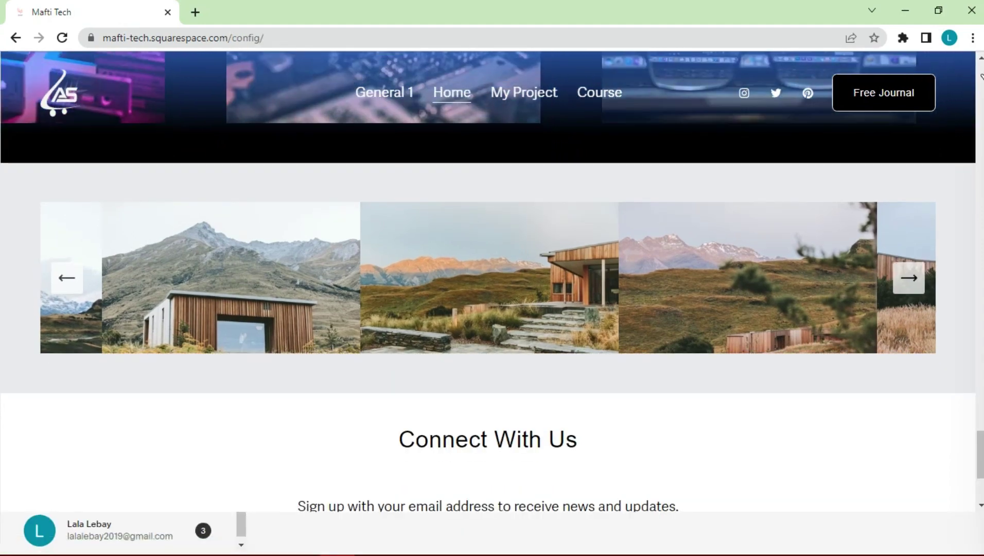
pyautogui.click(909, 323)
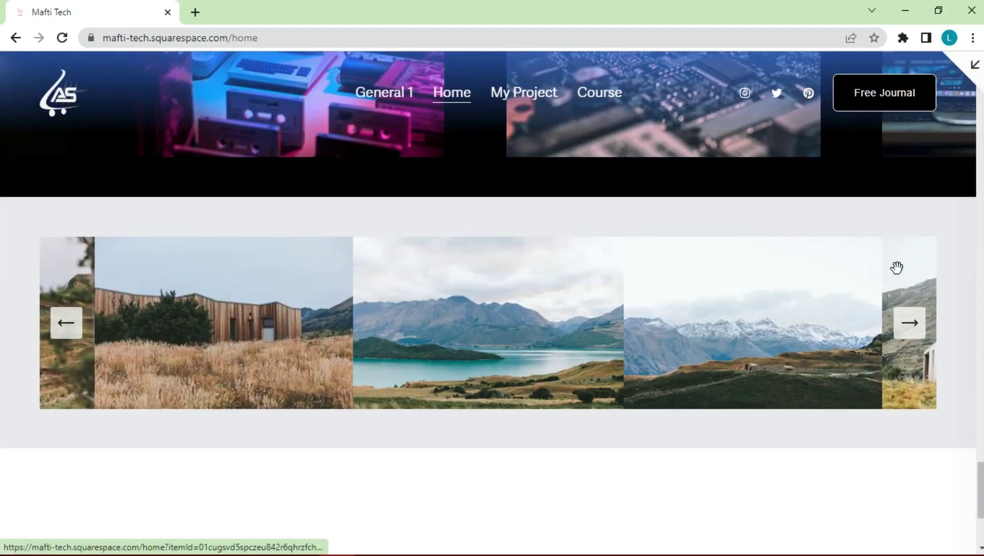
pyautogui.click(919, 333)
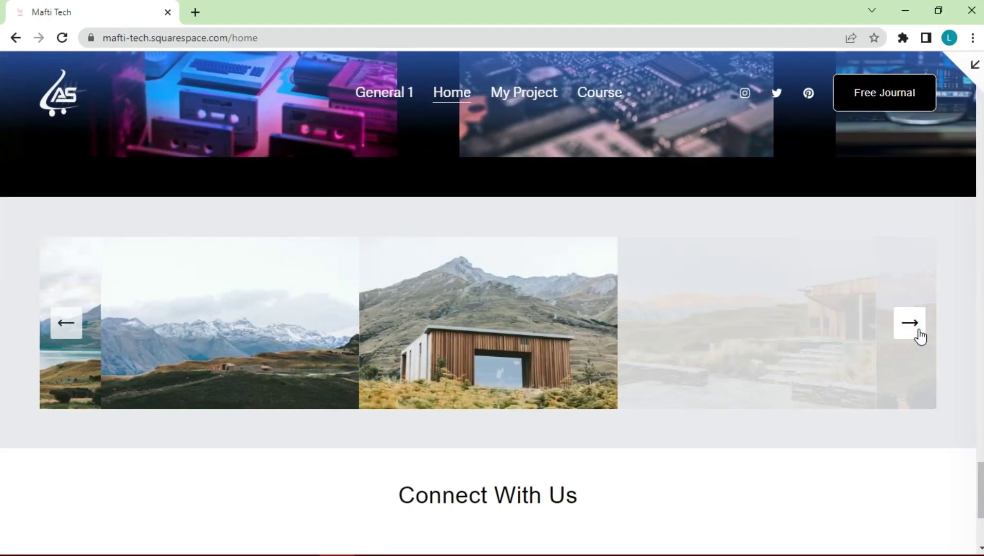
pyautogui.click(919, 333)
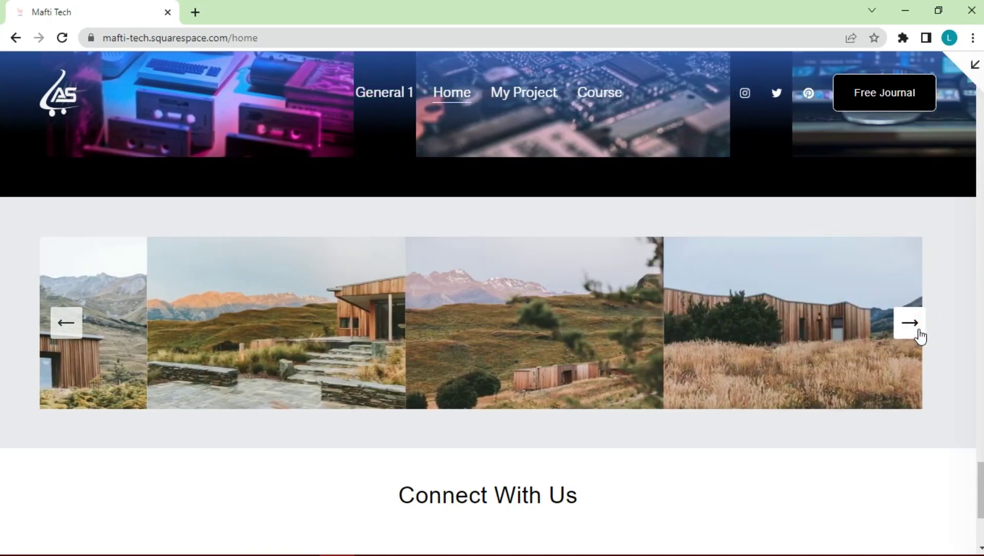